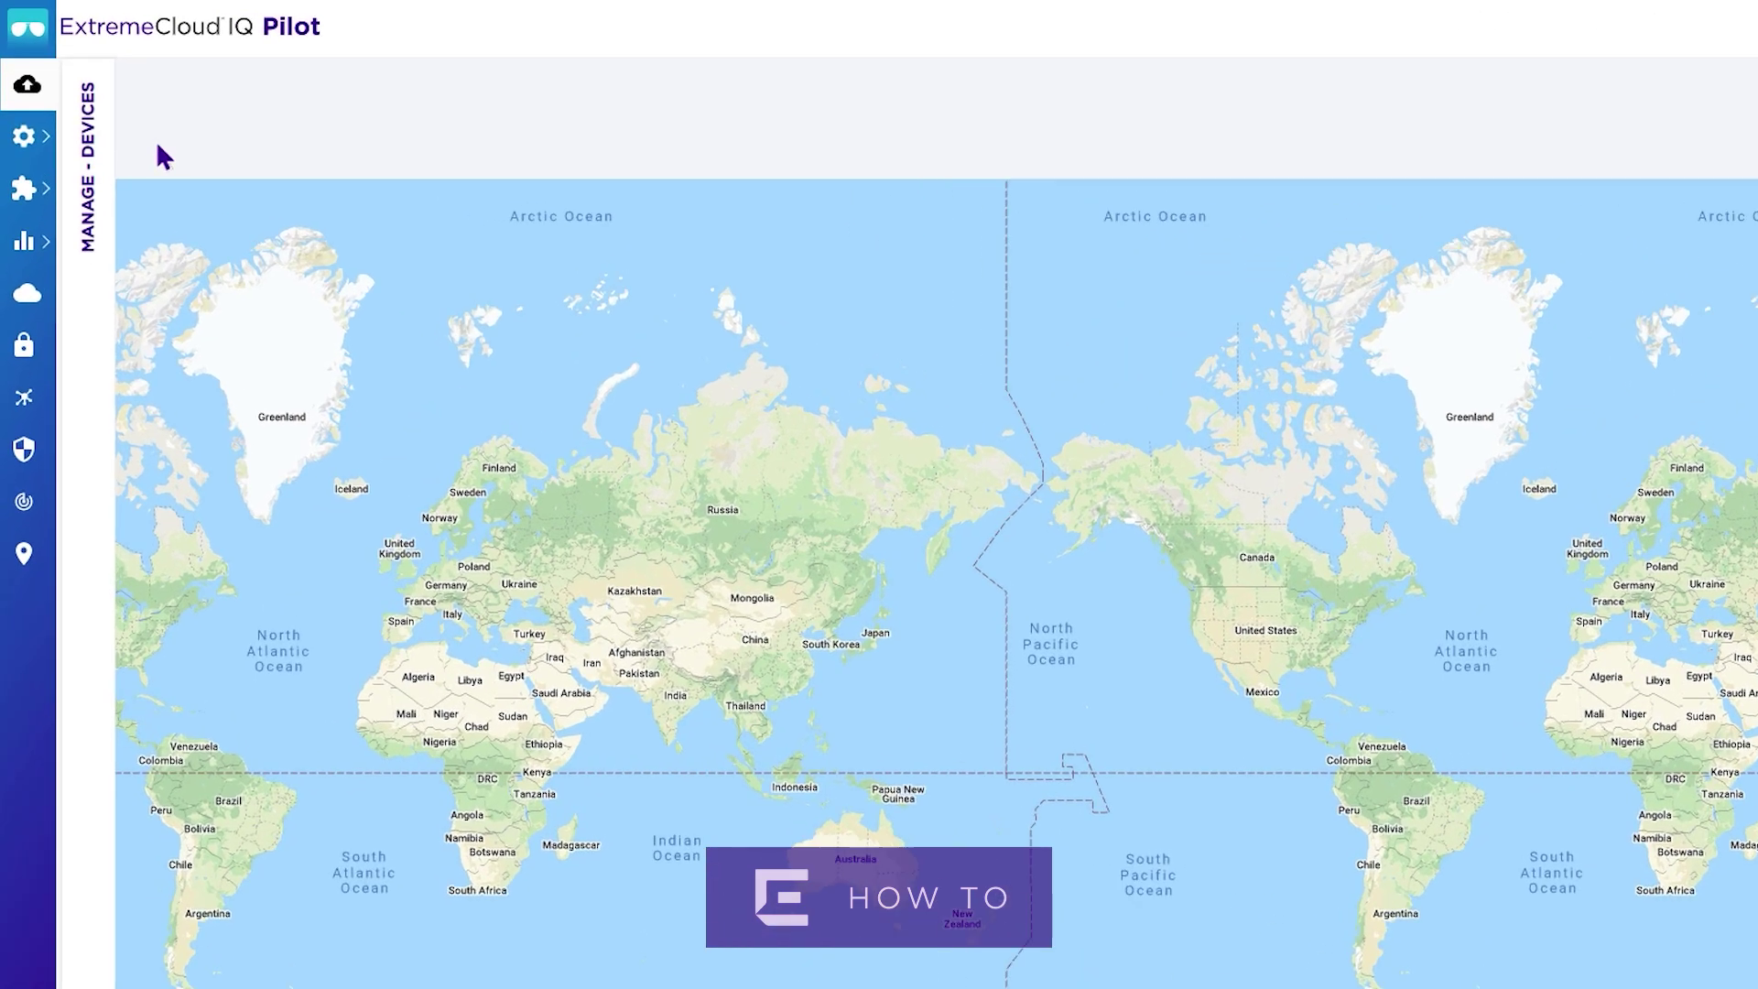
pyautogui.moveTo(24, 187)
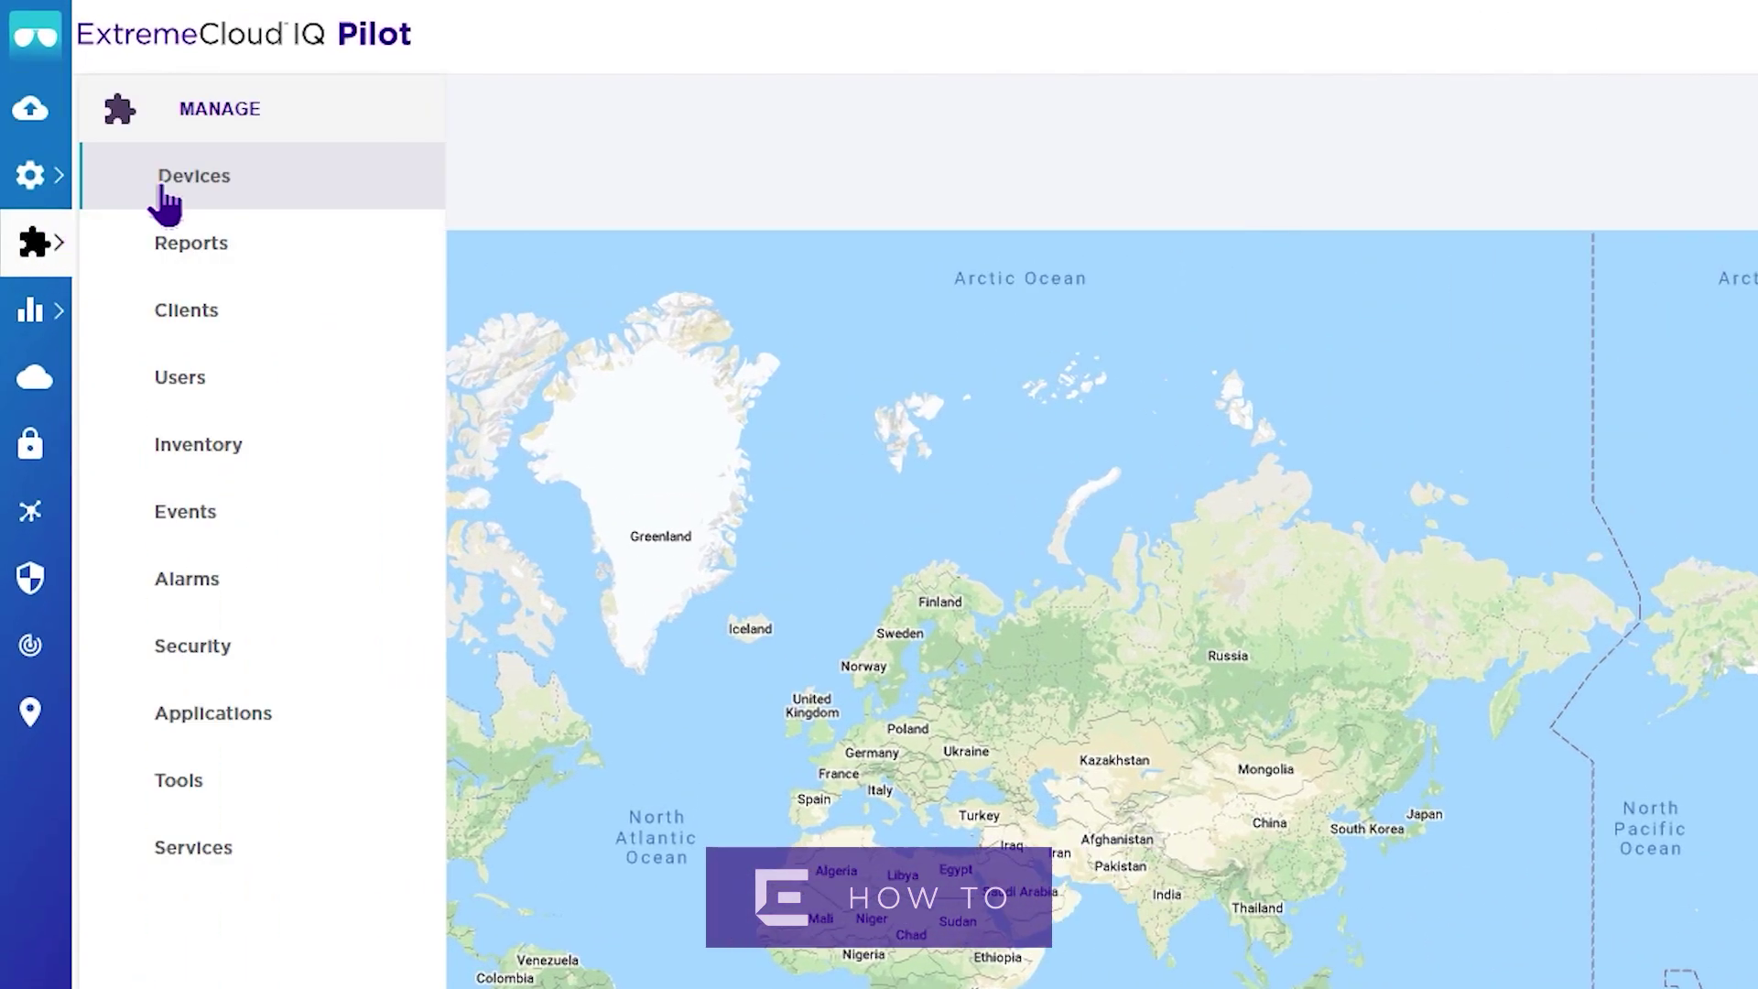
# - Quick-add the AP305C access point to Manage > Devices using its serial number
pyautogui.click(164, 186)
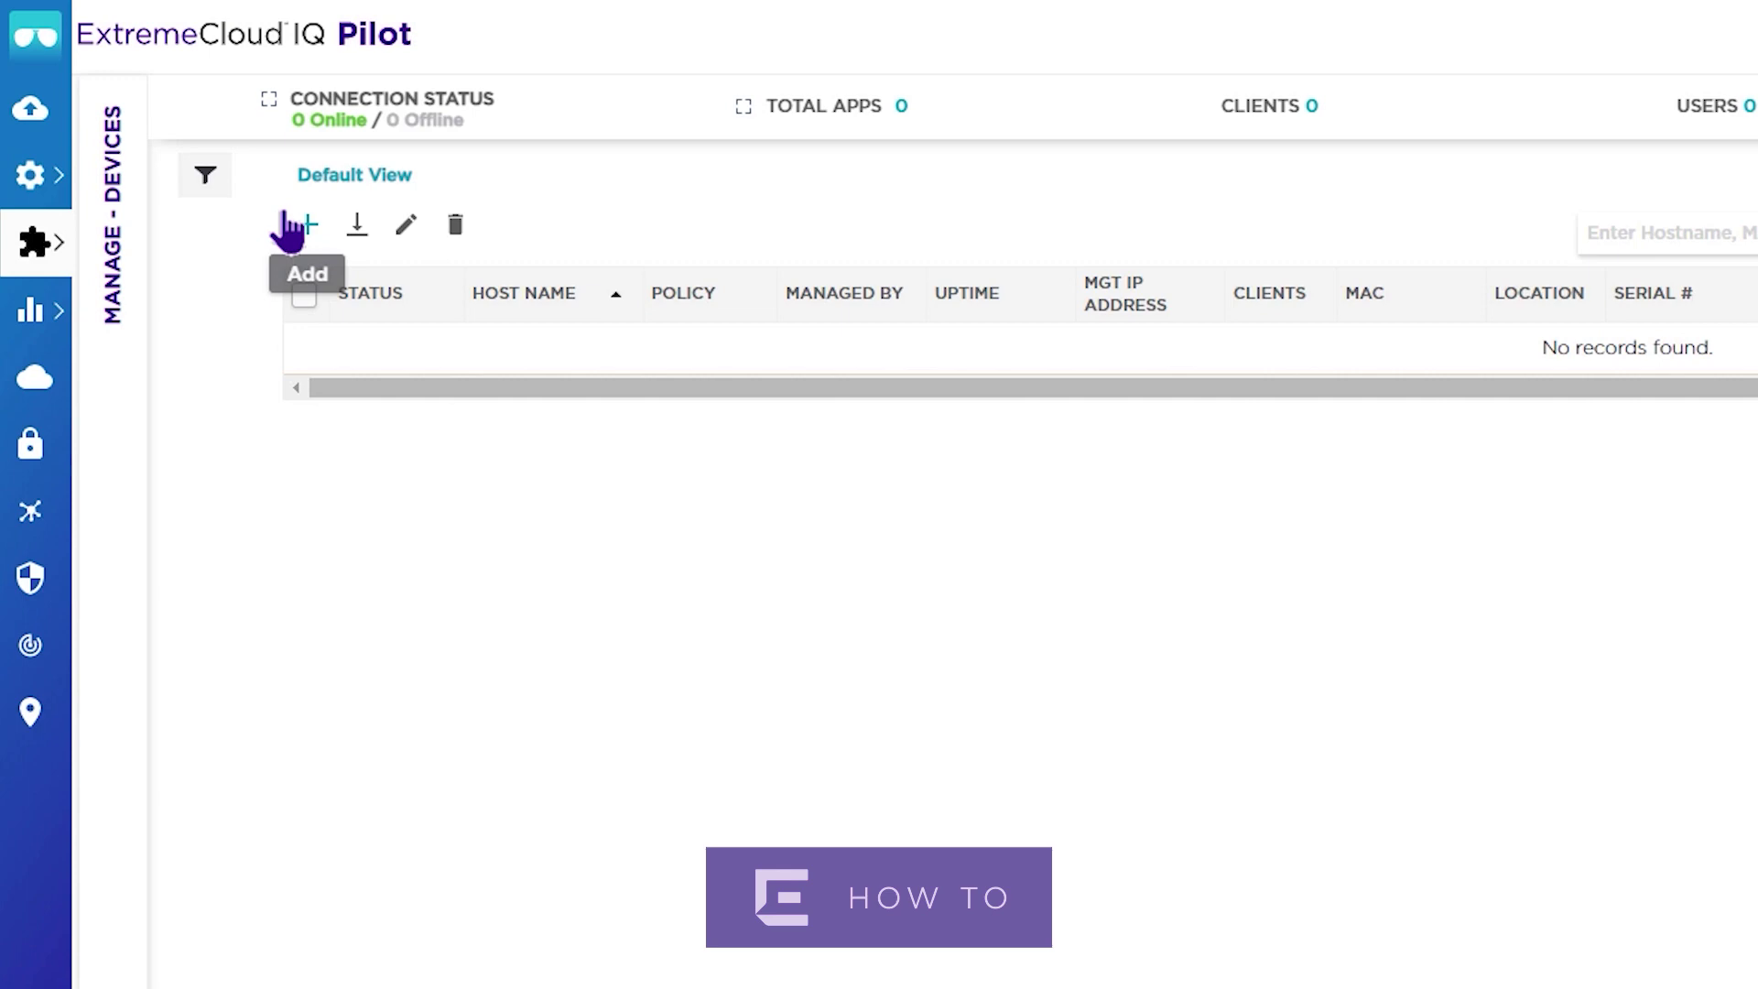
pyautogui.click(307, 226)
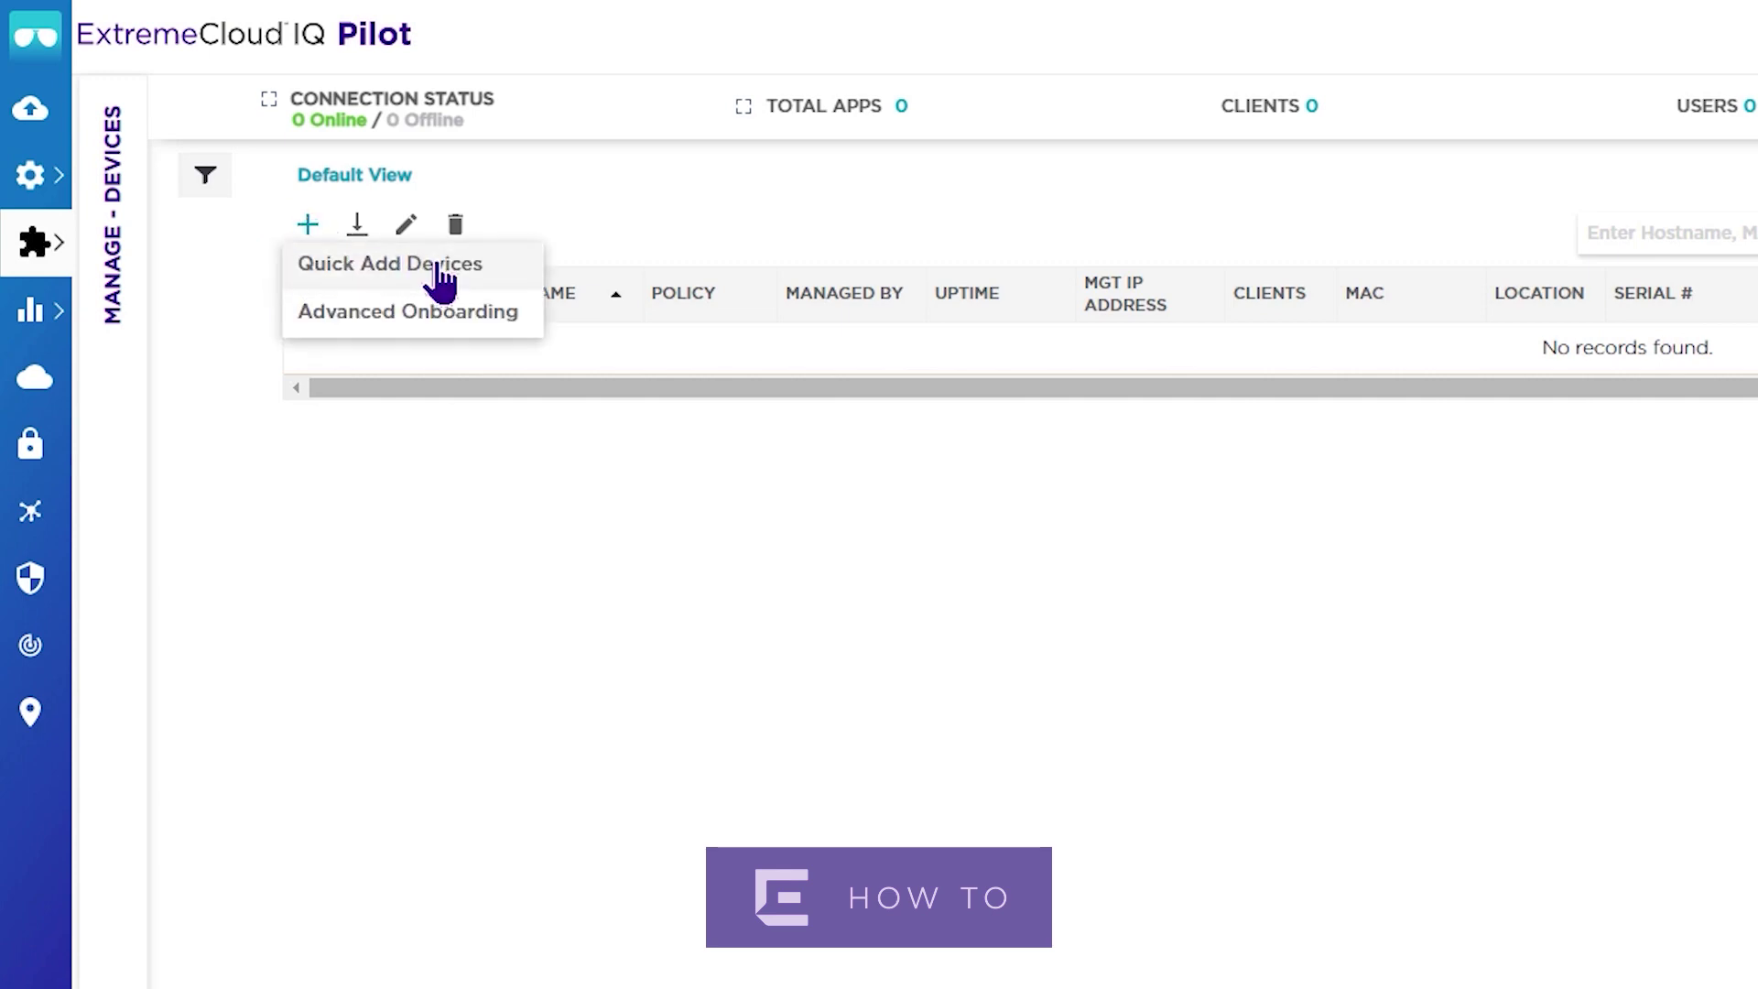
pyautogui.click(440, 272)
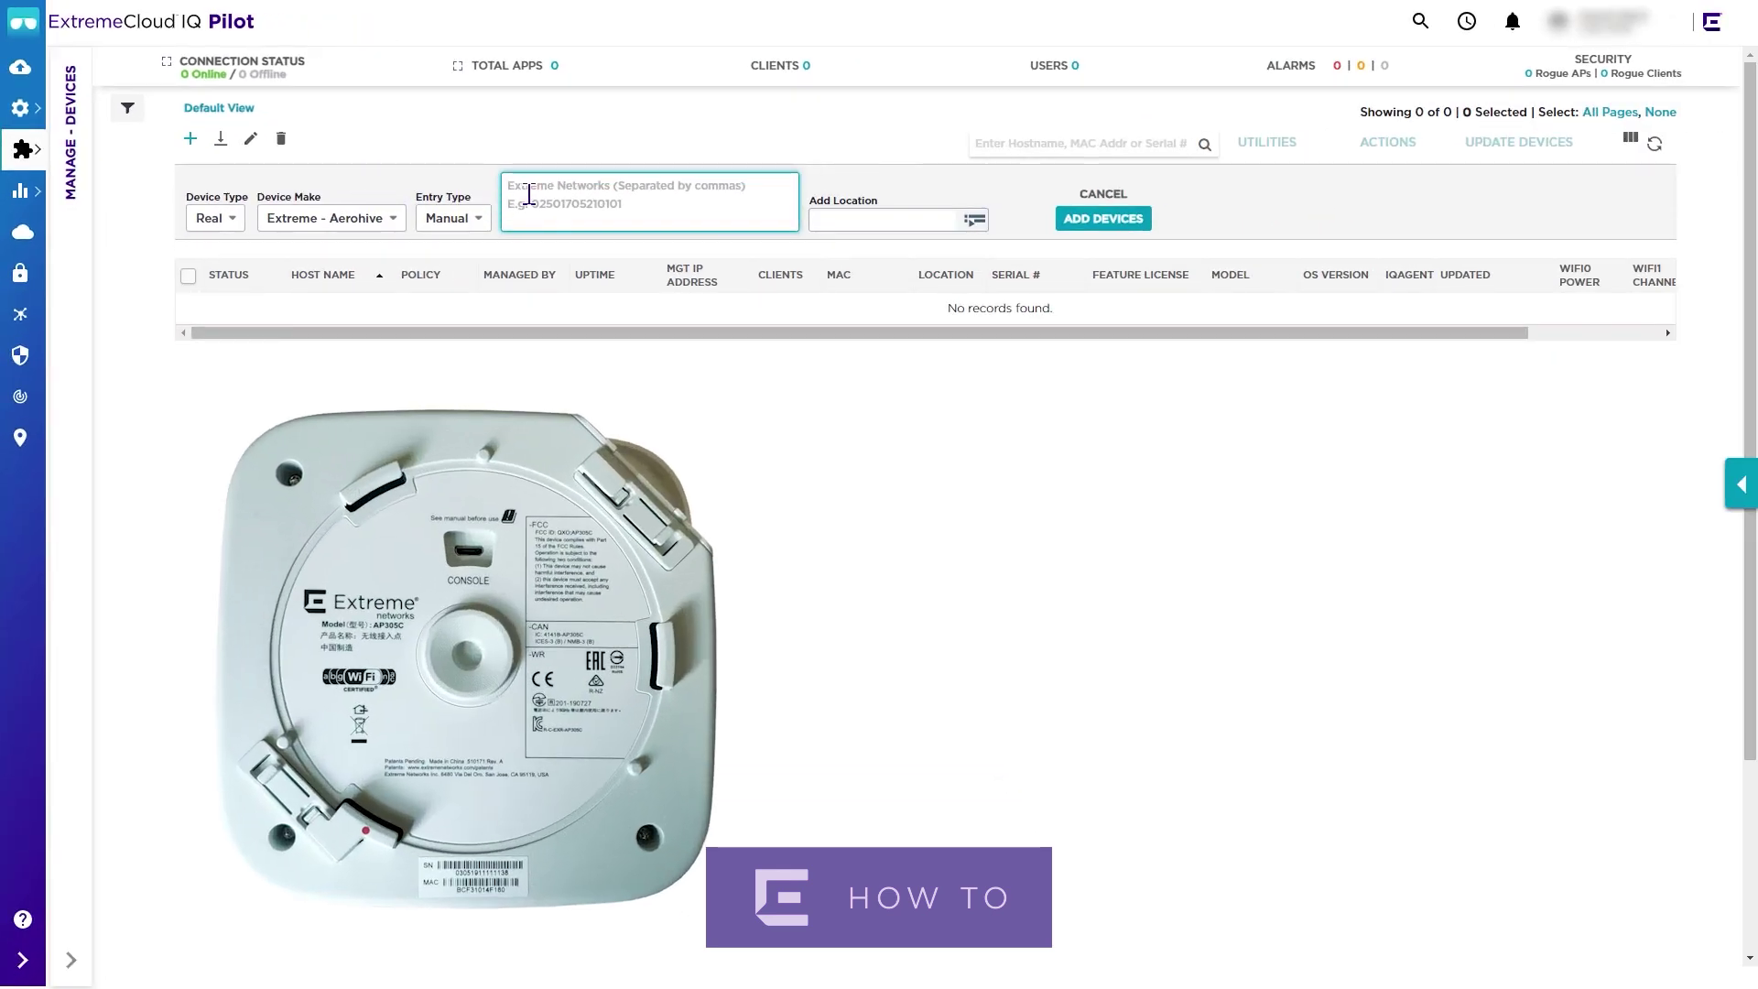
pyautogui.write('03301911111138')
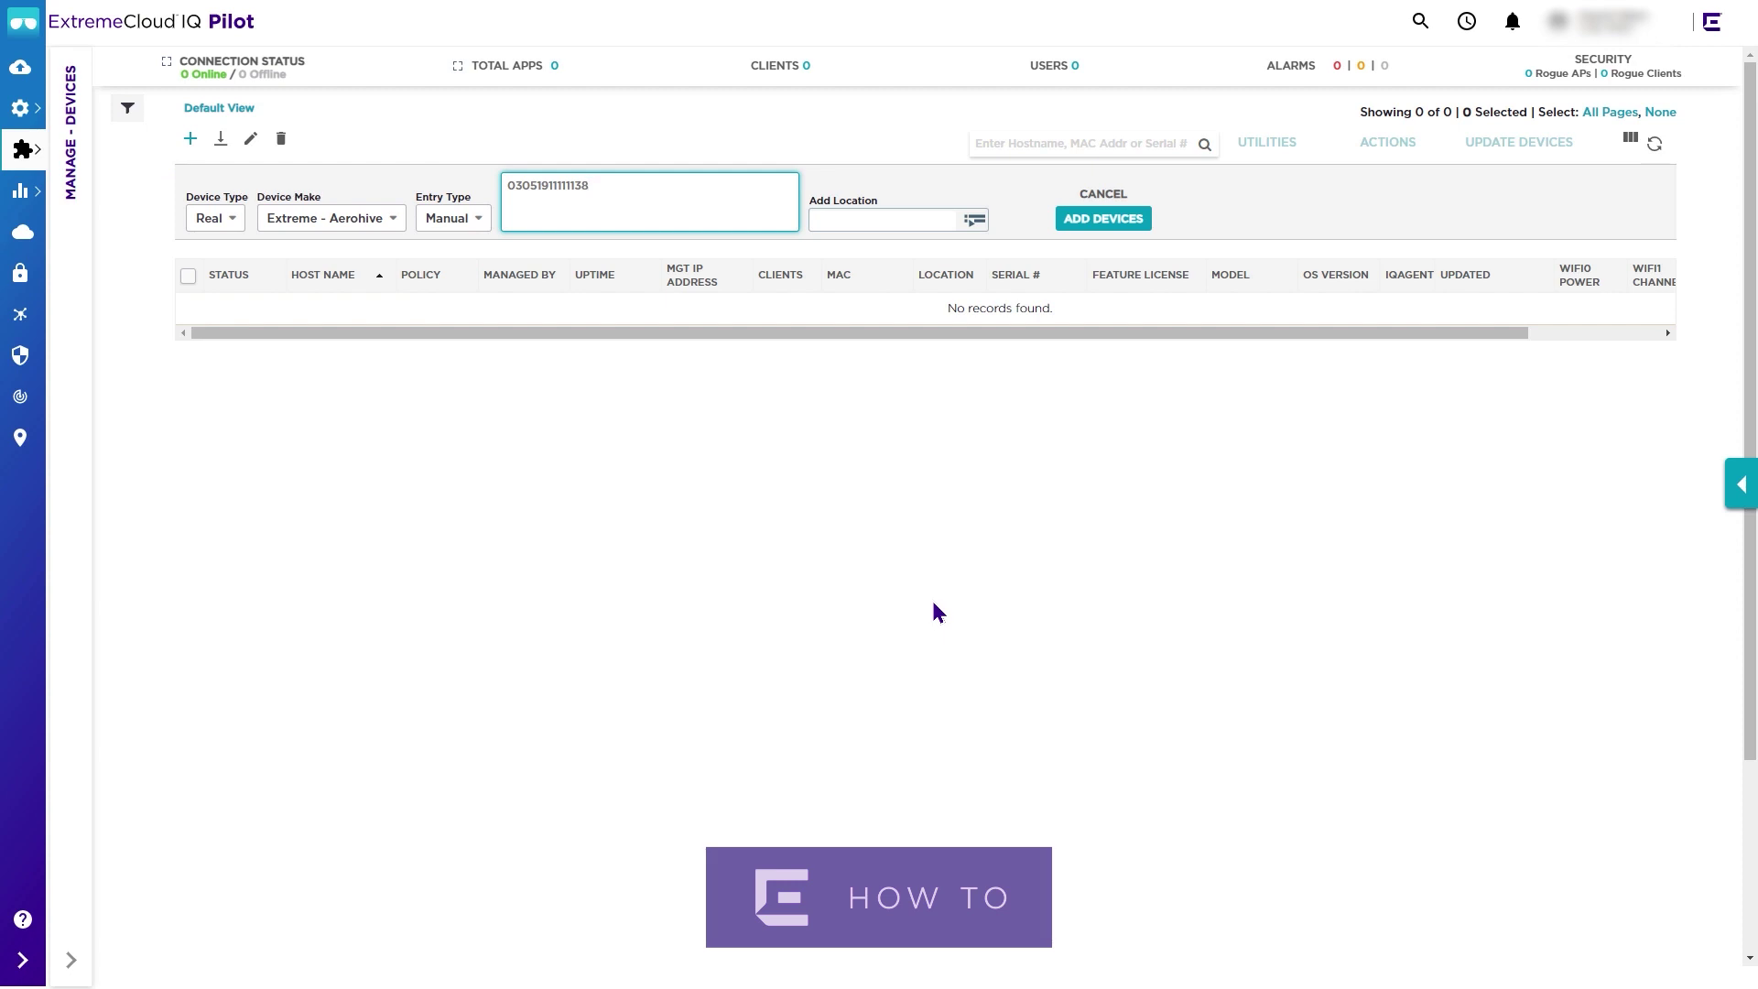
pyautogui.click(1098, 226)
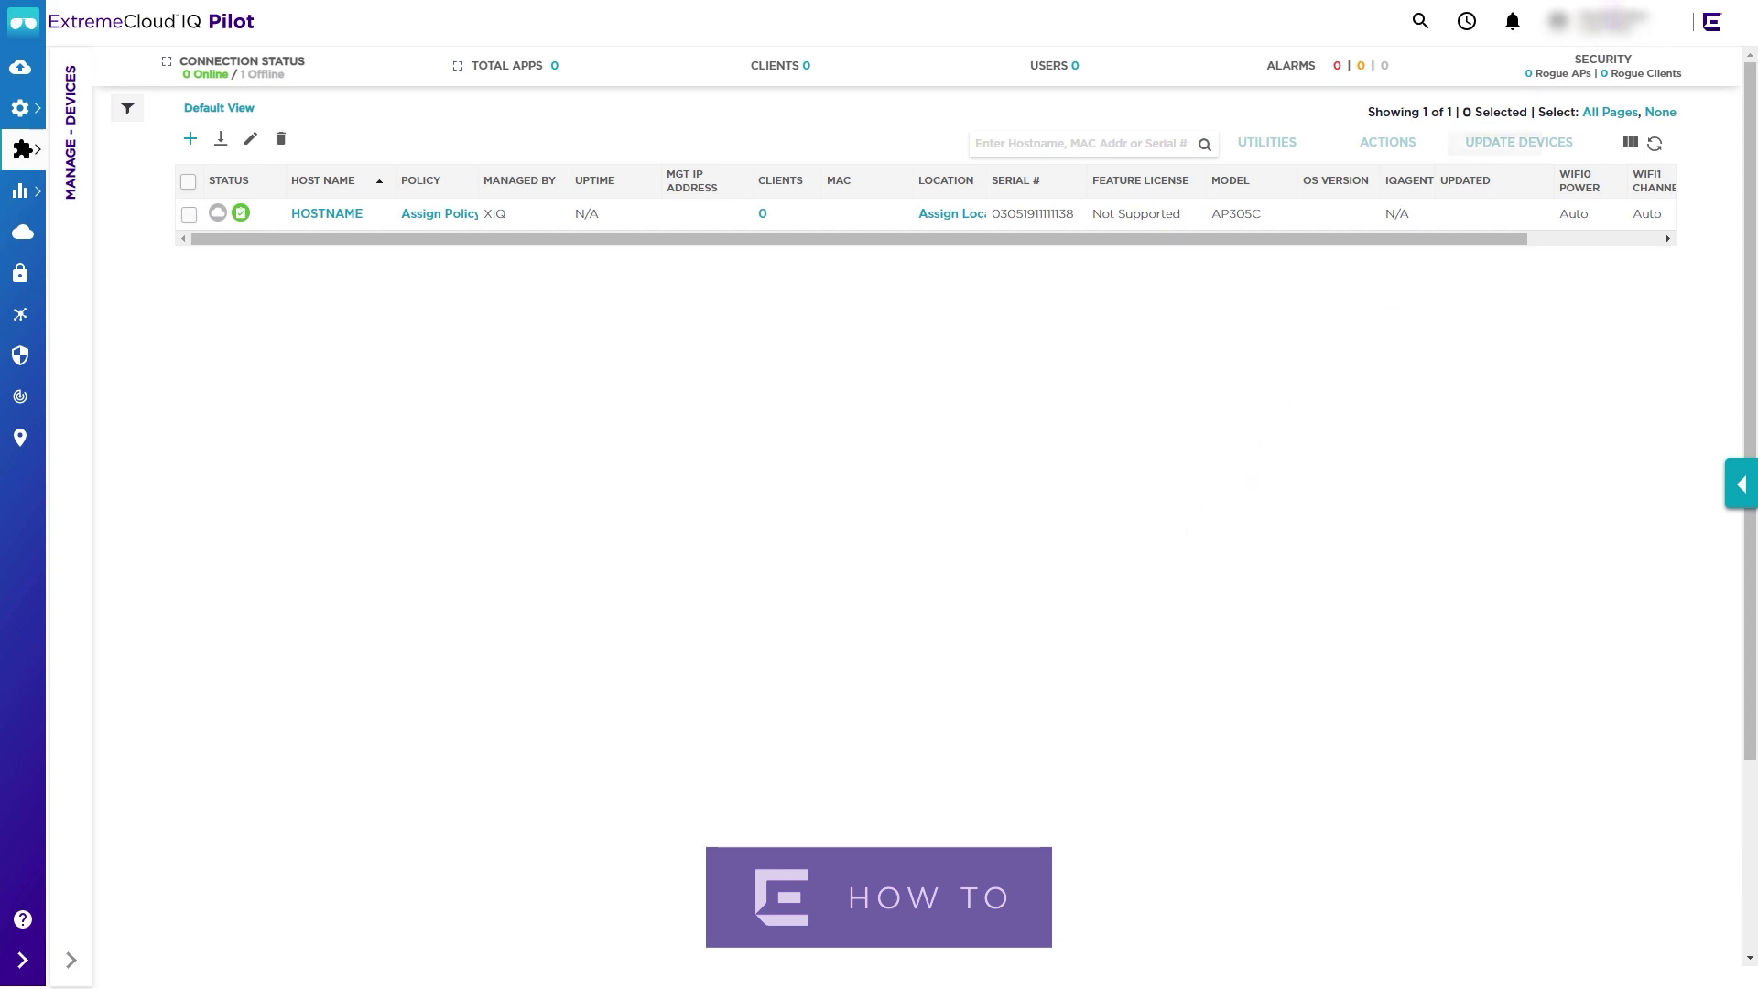
pyautogui.click(1618, 31)
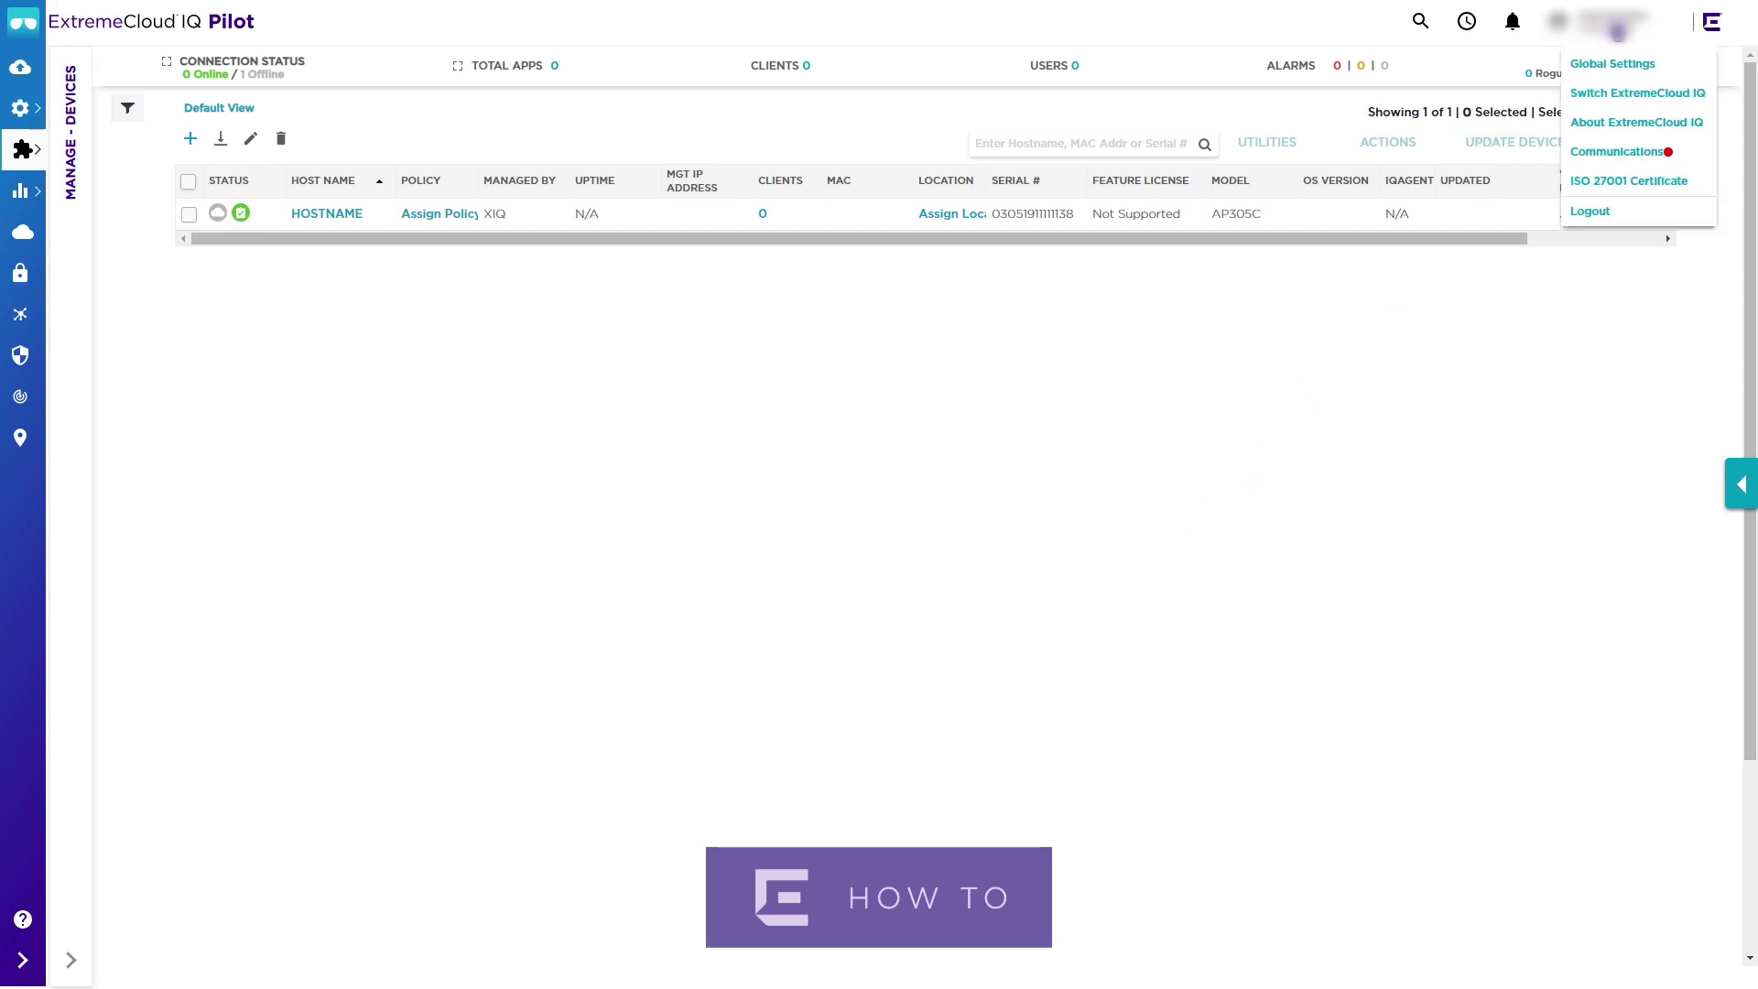
pyautogui.click(1627, 125)
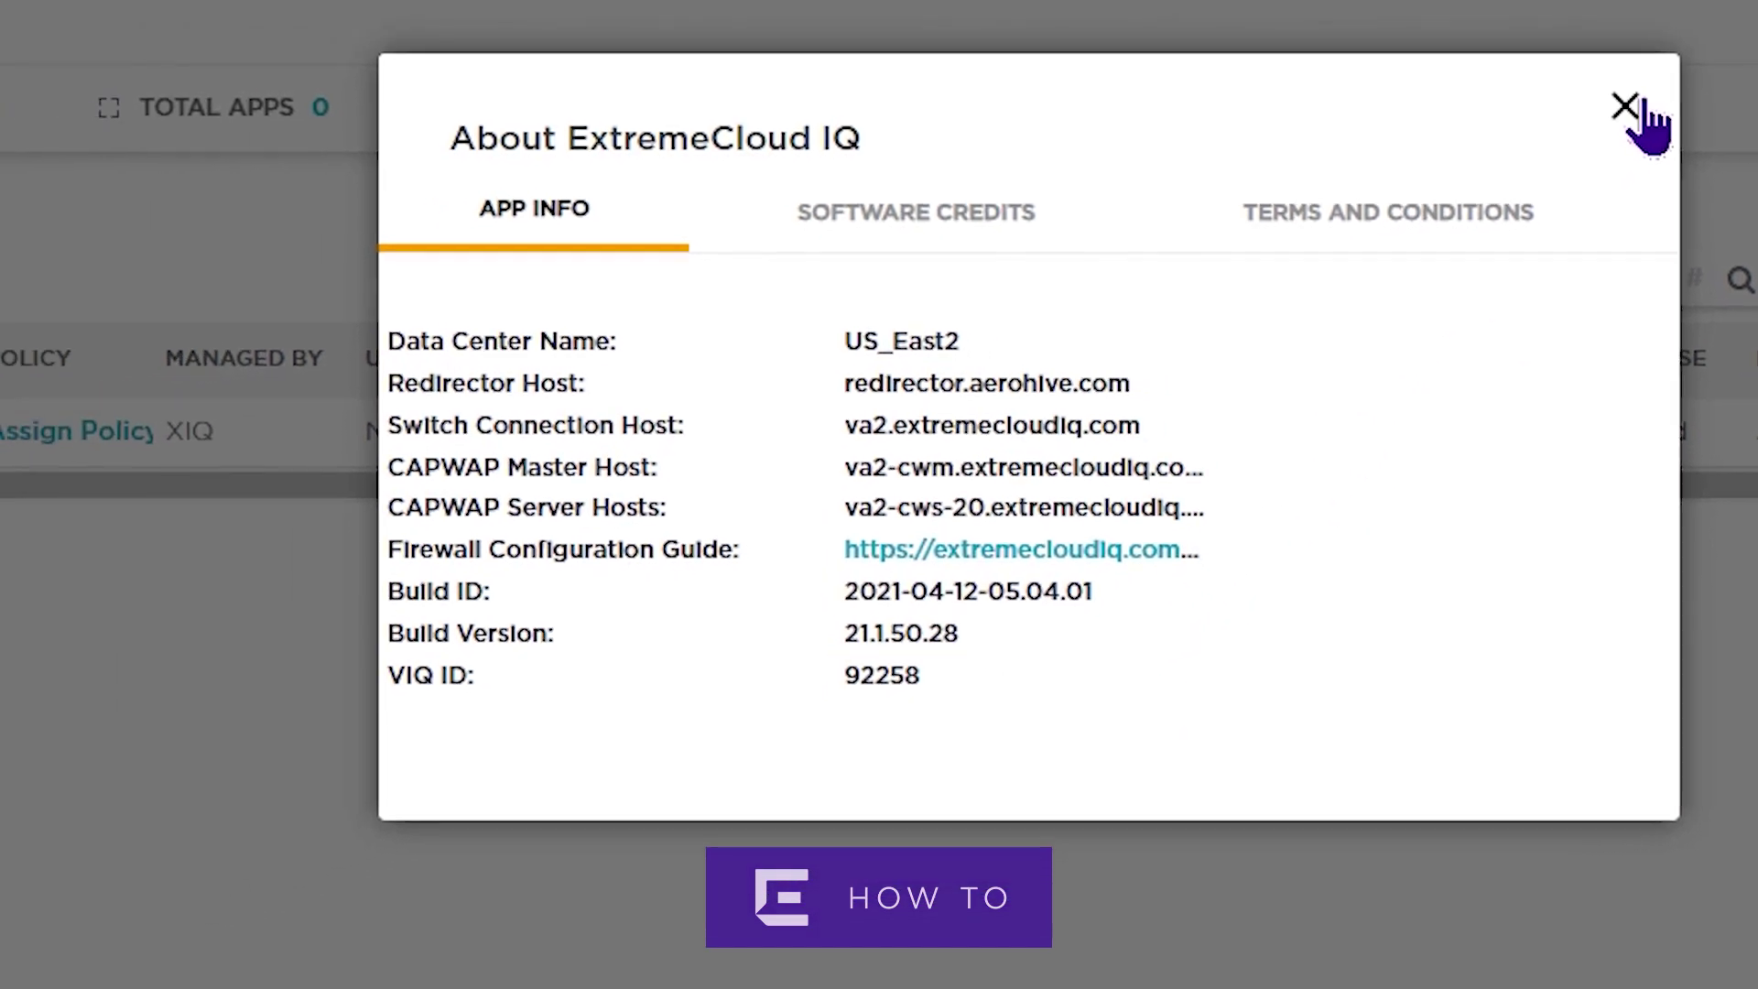
pyautogui.click(1542, 110)
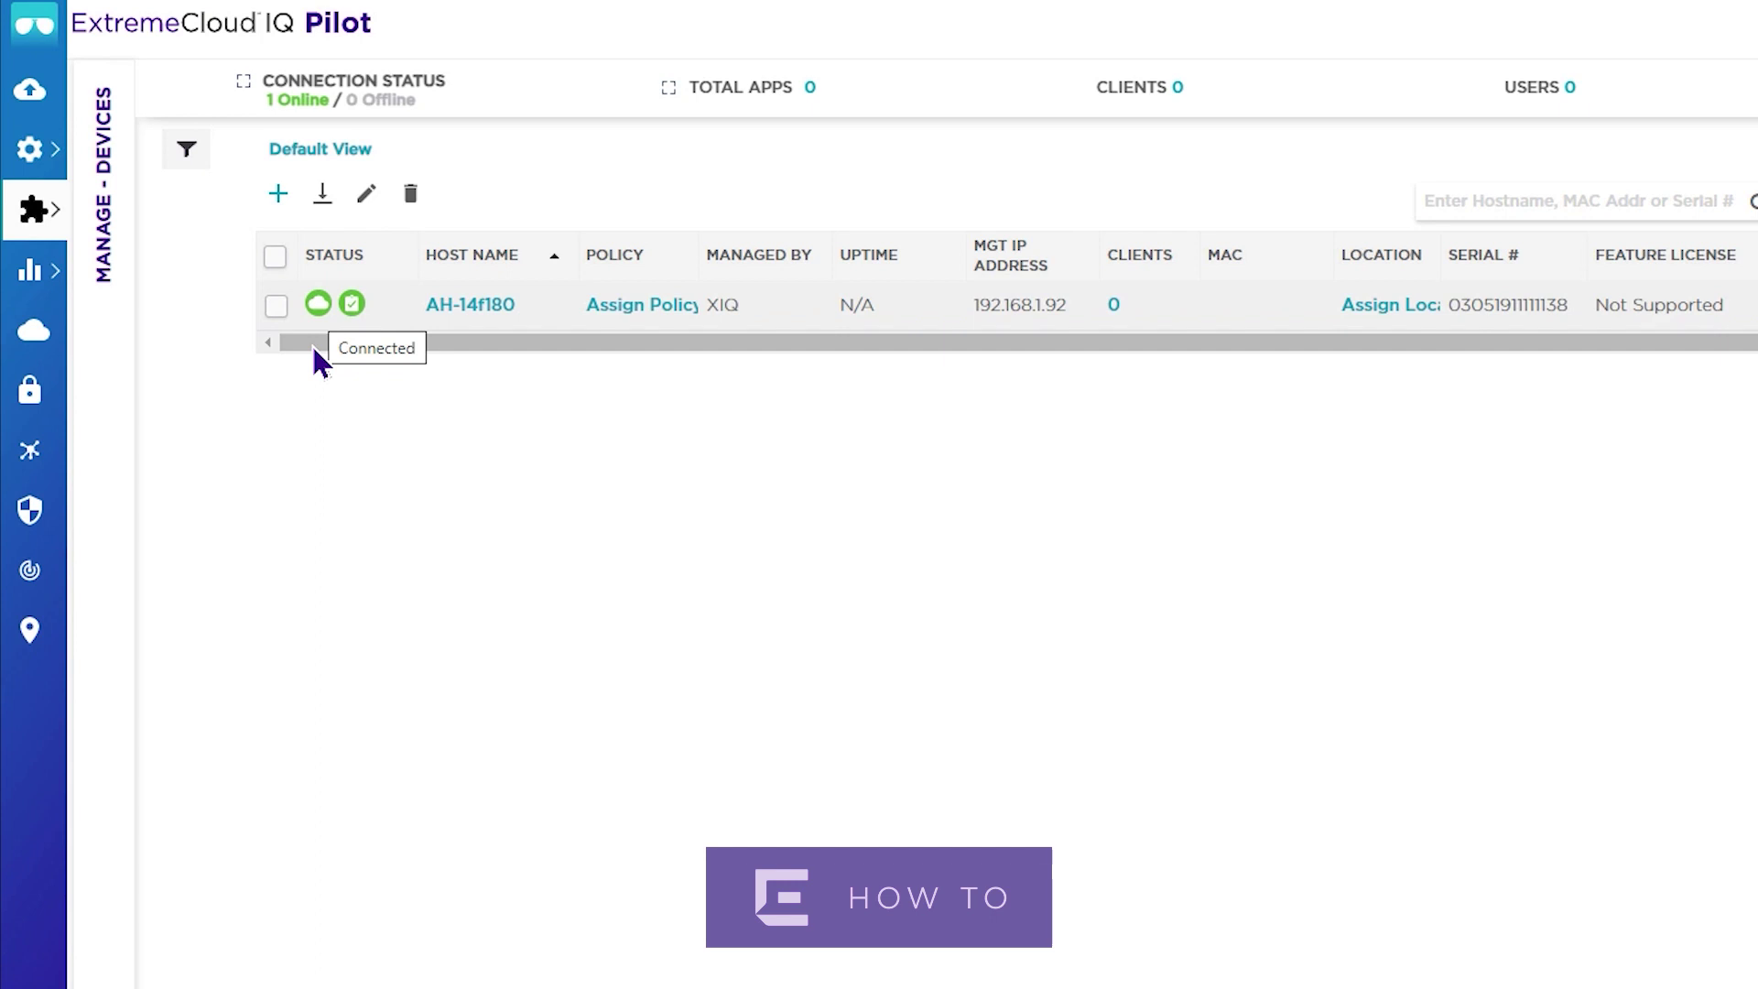
# - Reopen Quick Add Devices with the Entry Type set to CSV
pyautogui.click(277, 206)
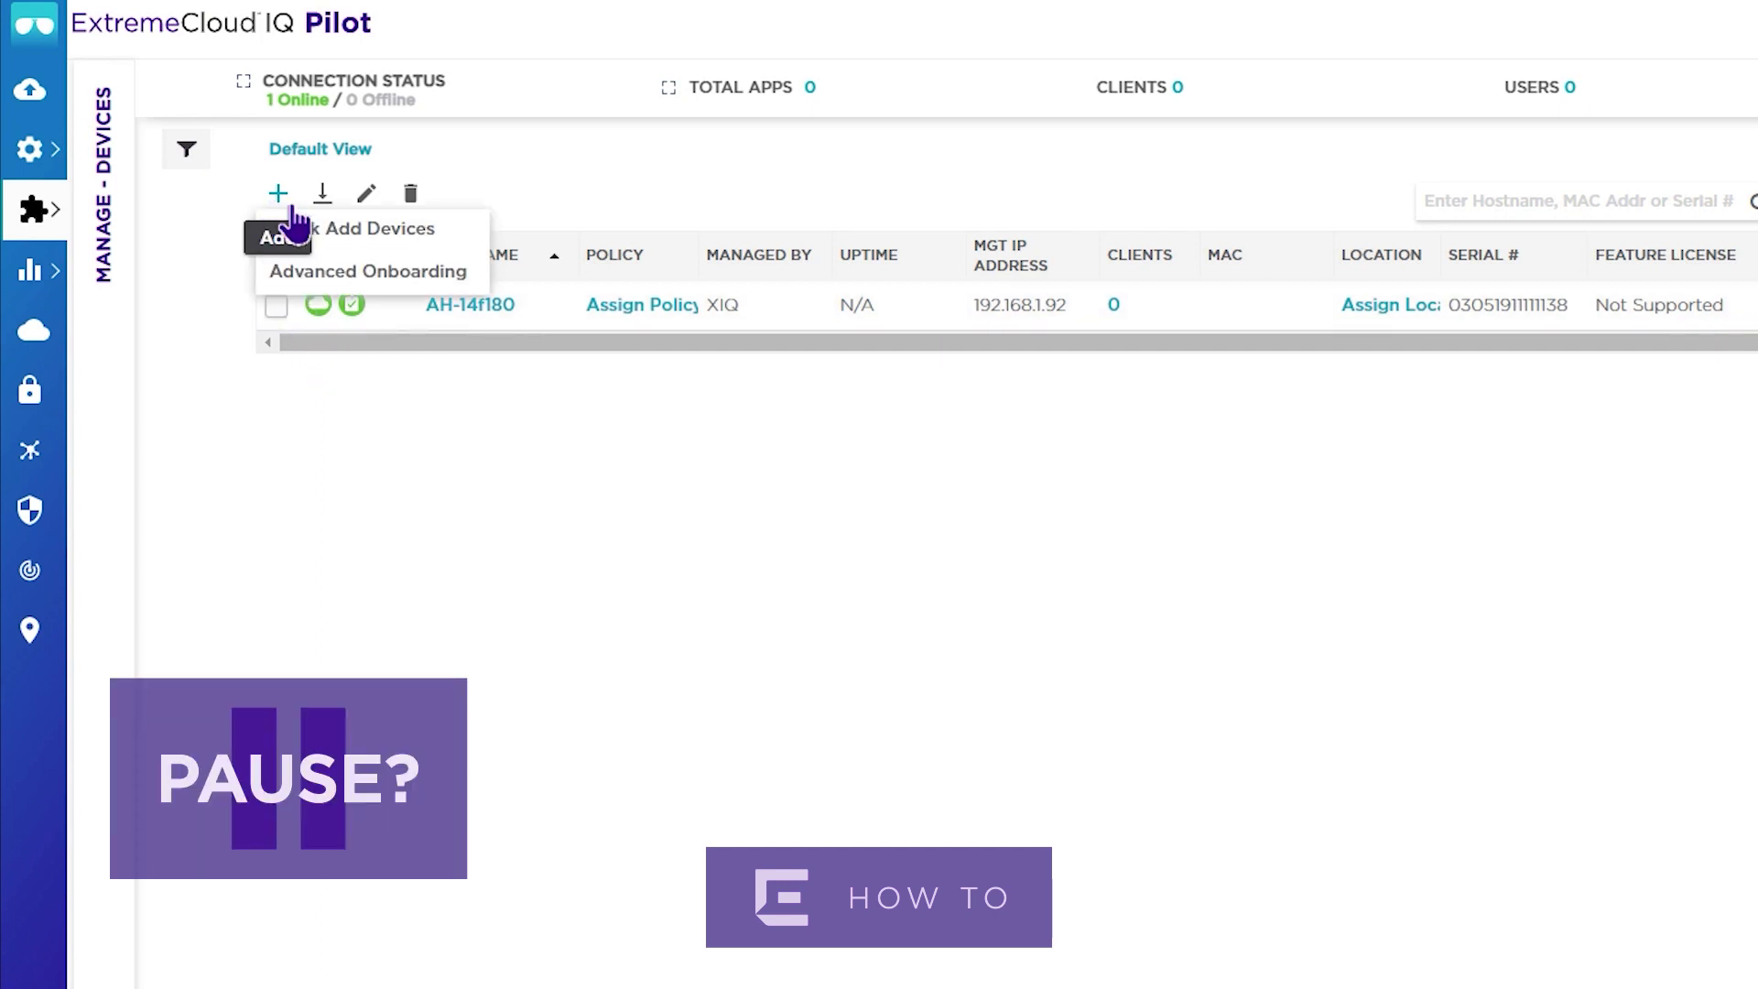
pyautogui.click(345, 226)
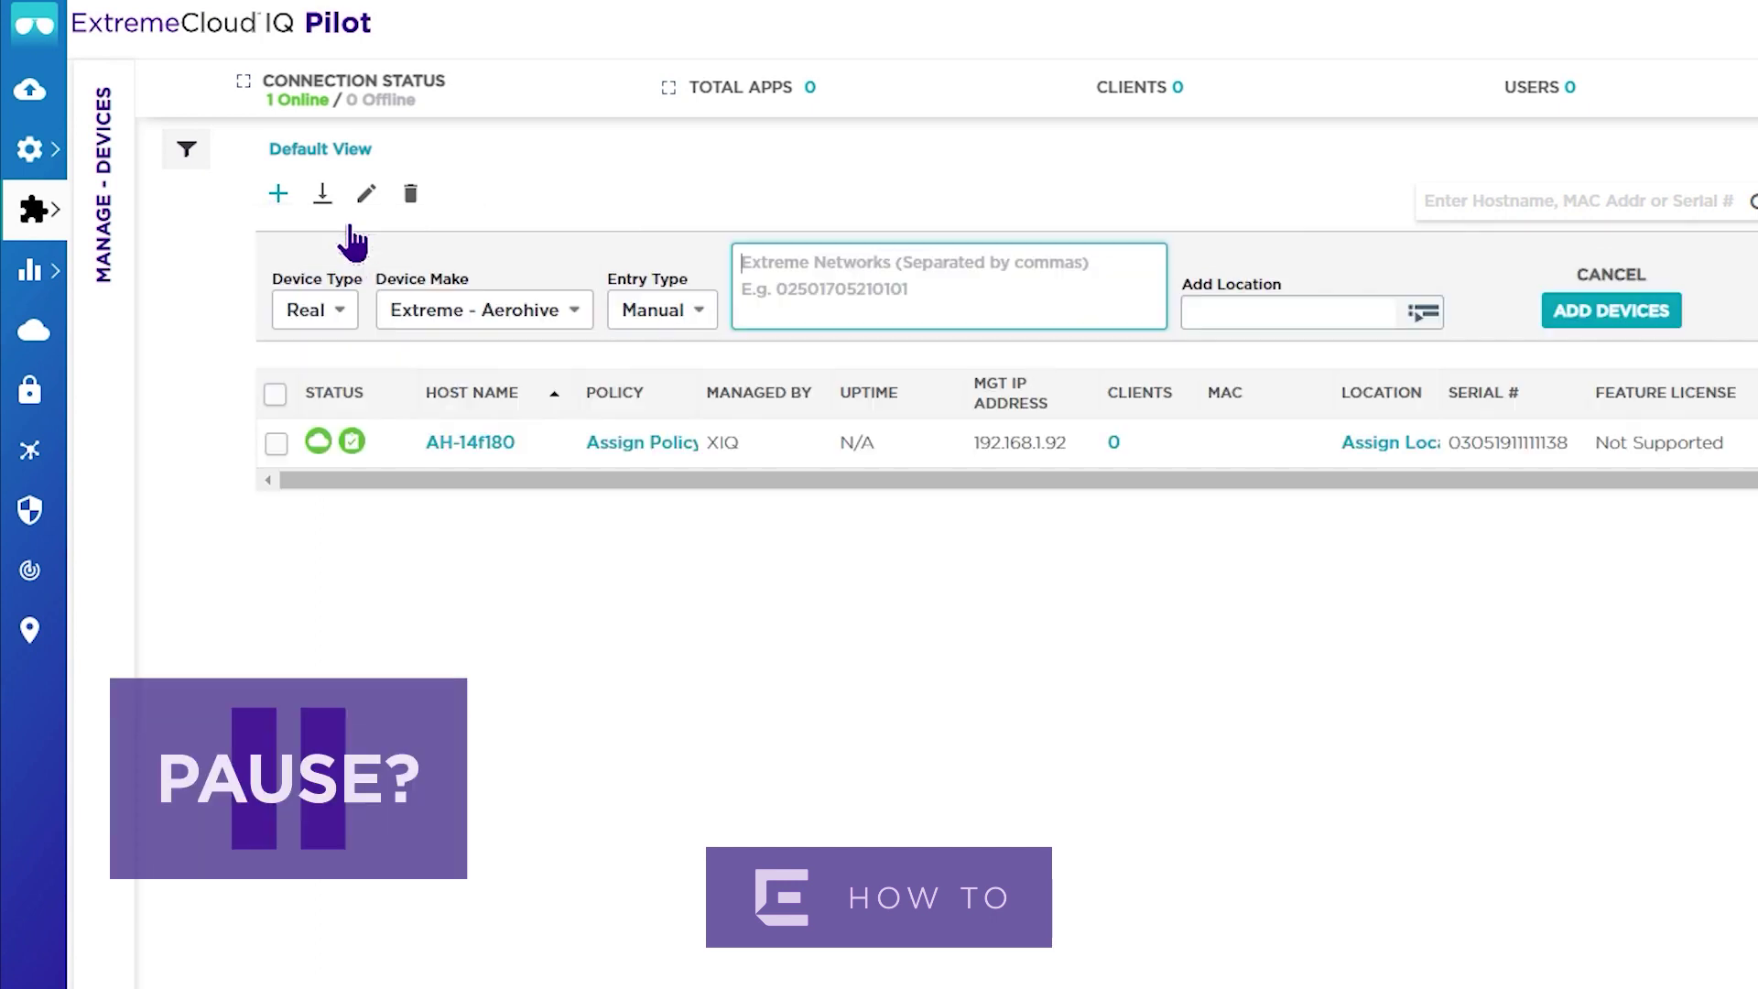
pyautogui.click(680, 310)
pyautogui.click(681, 395)
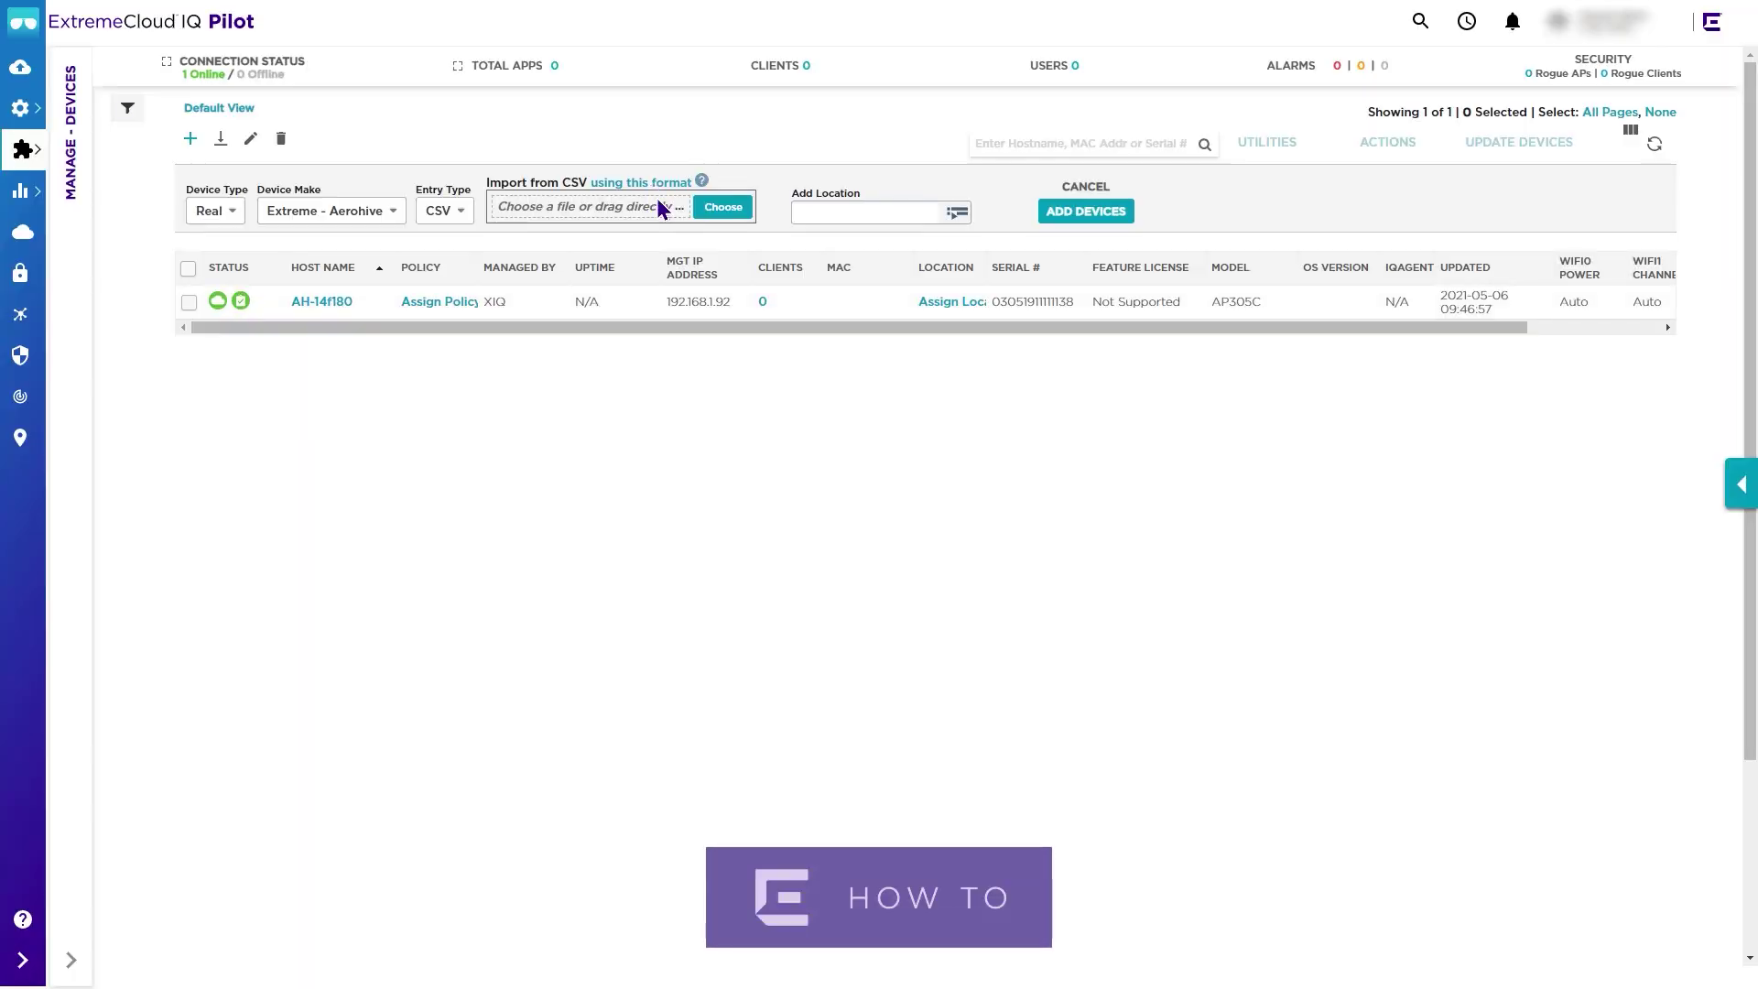
# - Assign Pre-Provisioned deployment mode to AH-14f180 and confirm the change
pyautogui.click(189, 304)
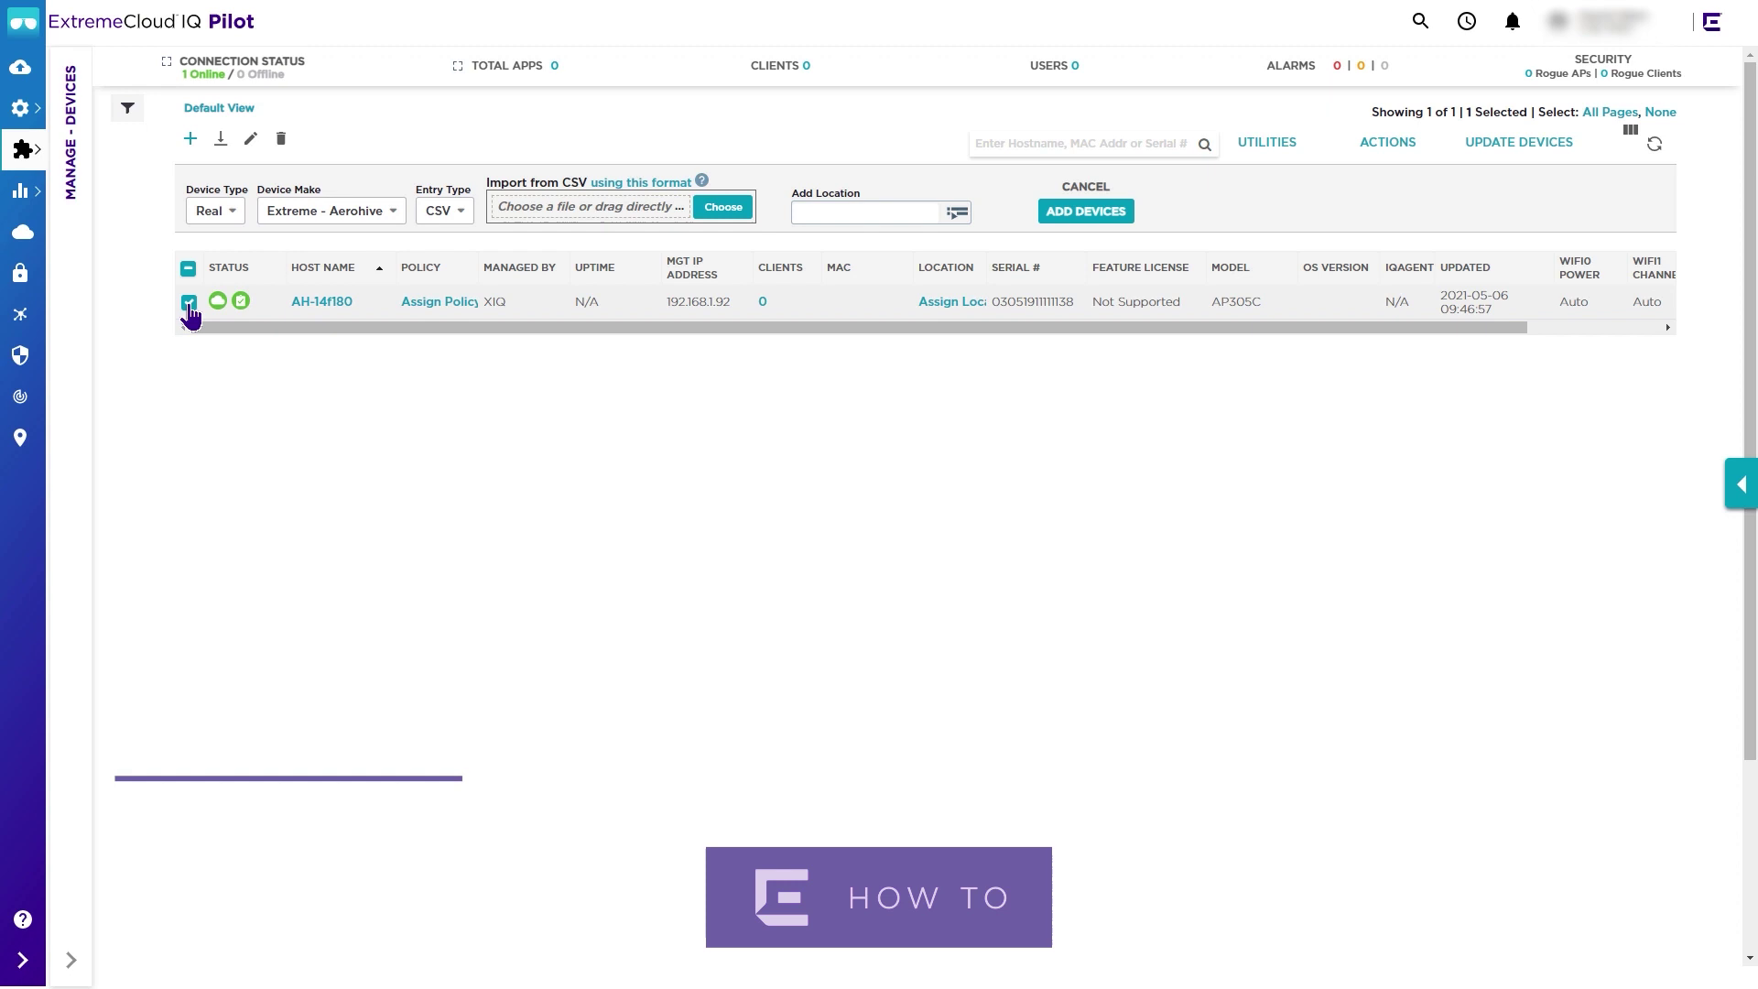
pyautogui.click(1384, 149)
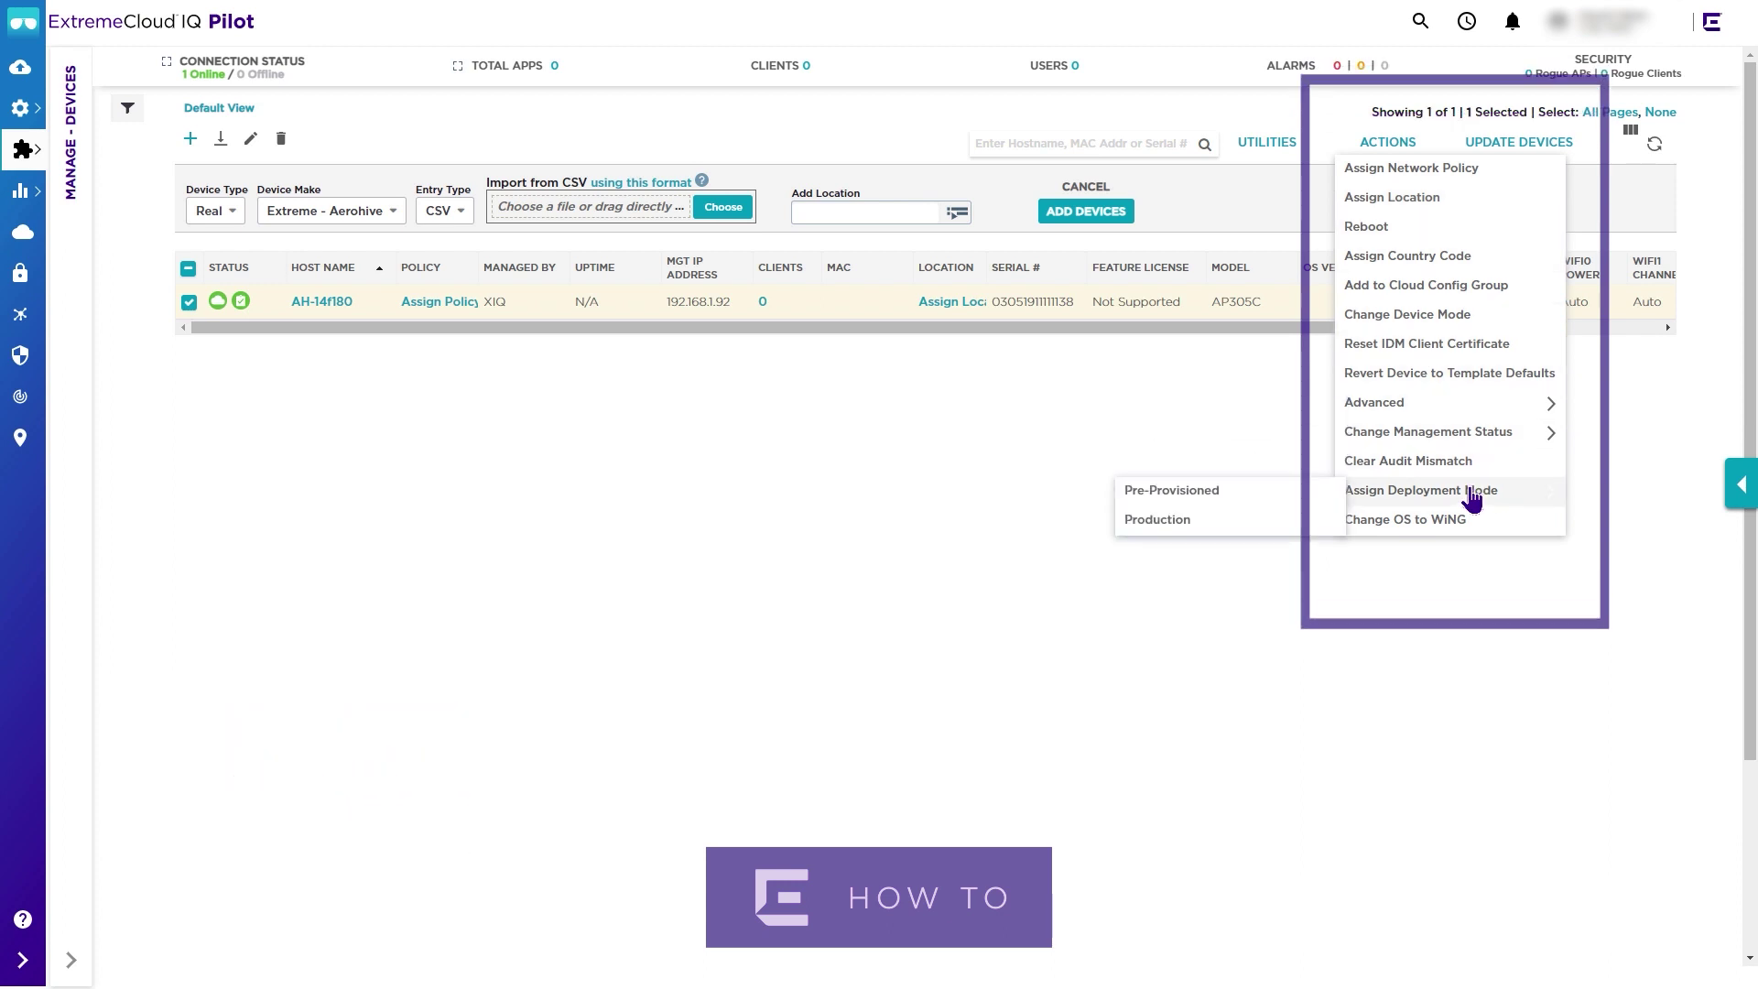
pyautogui.moveTo(1421, 490)
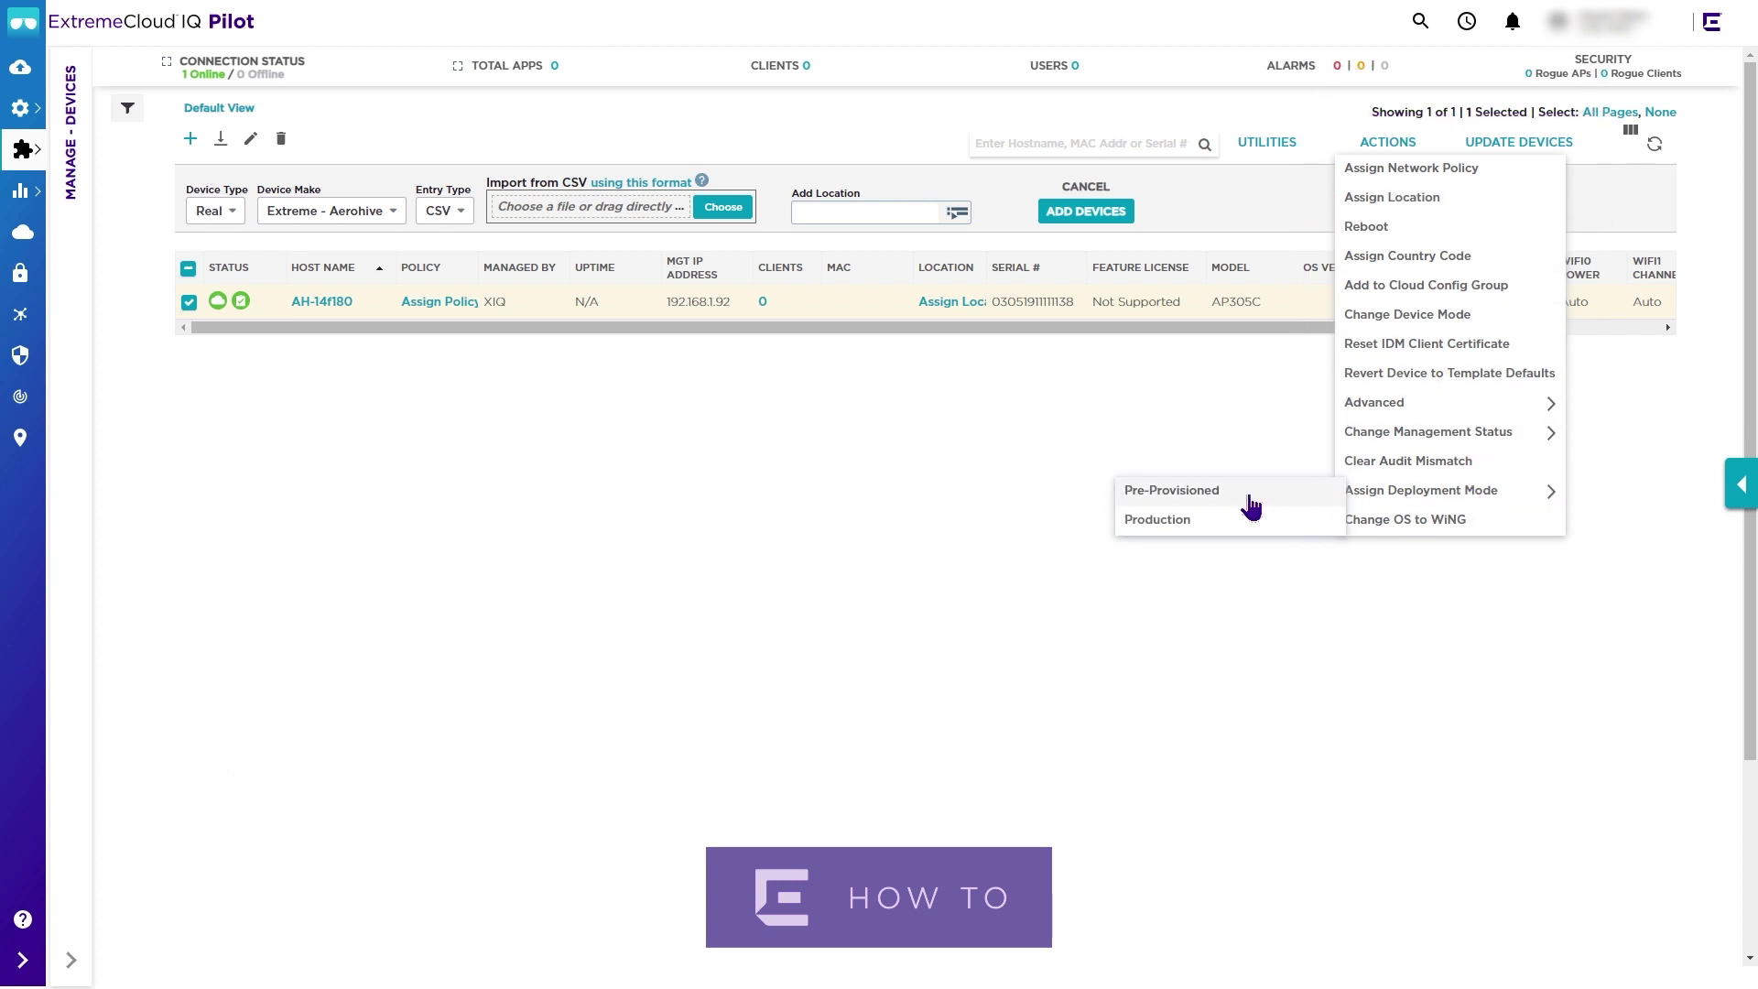
pyautogui.click(1252, 509)
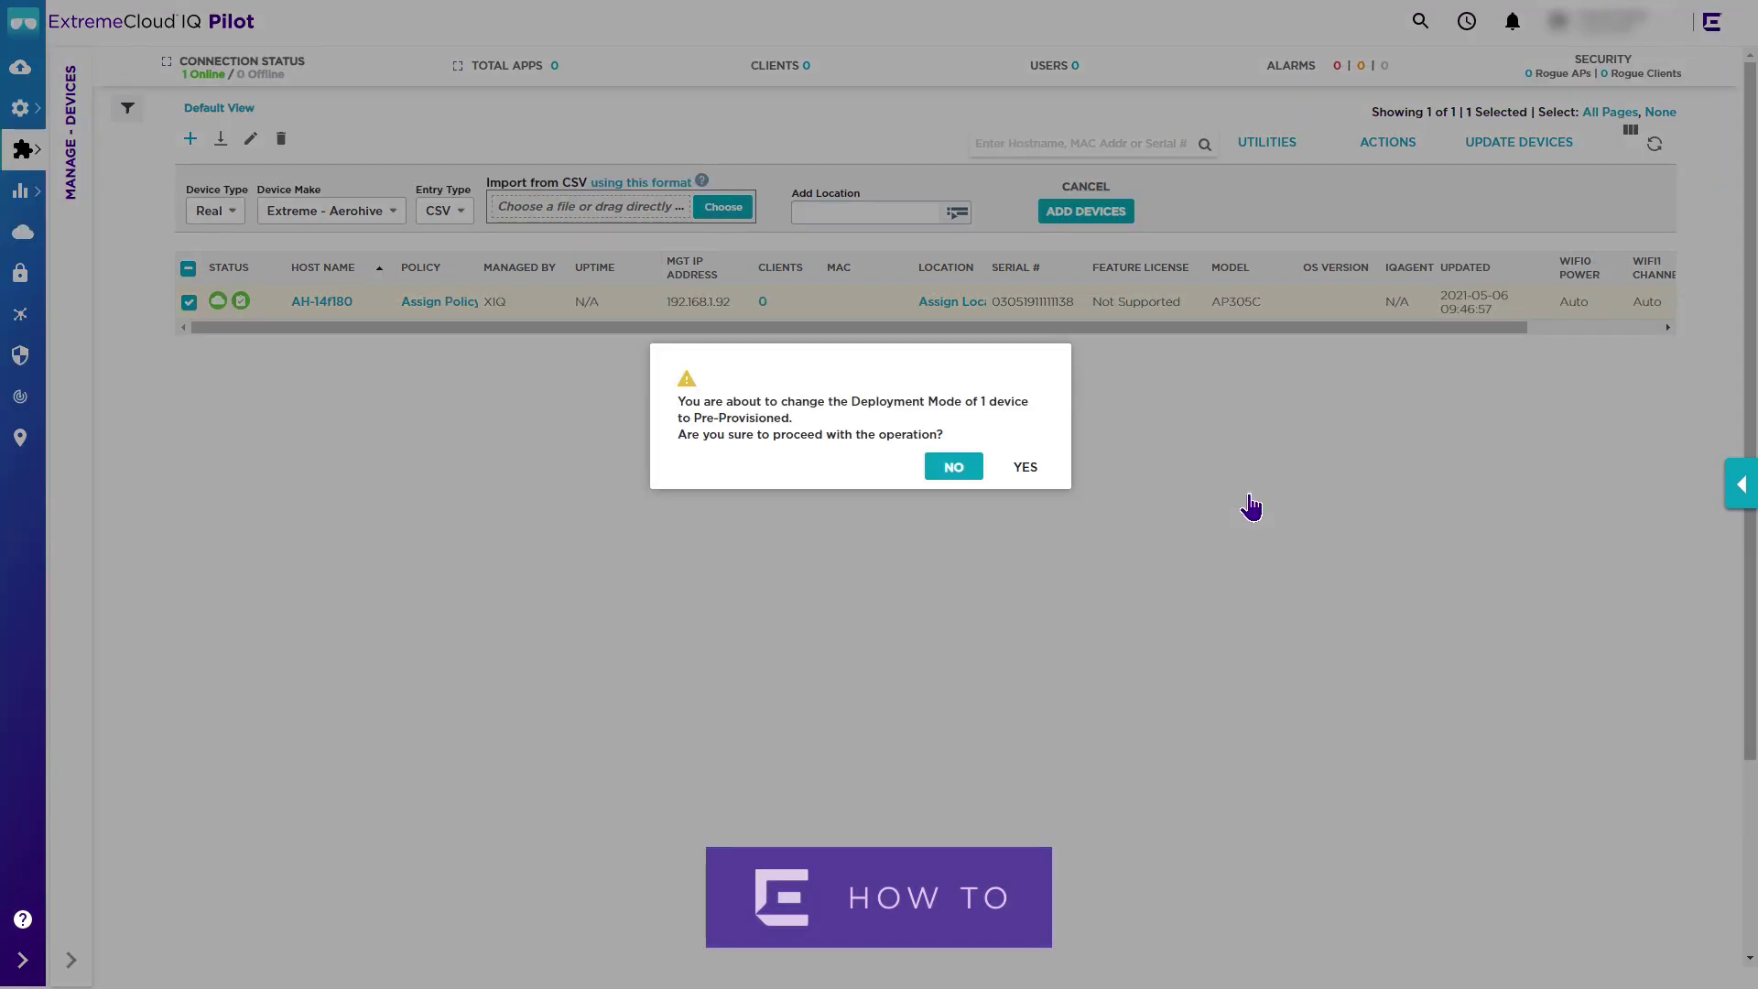
pyautogui.click(1025, 468)
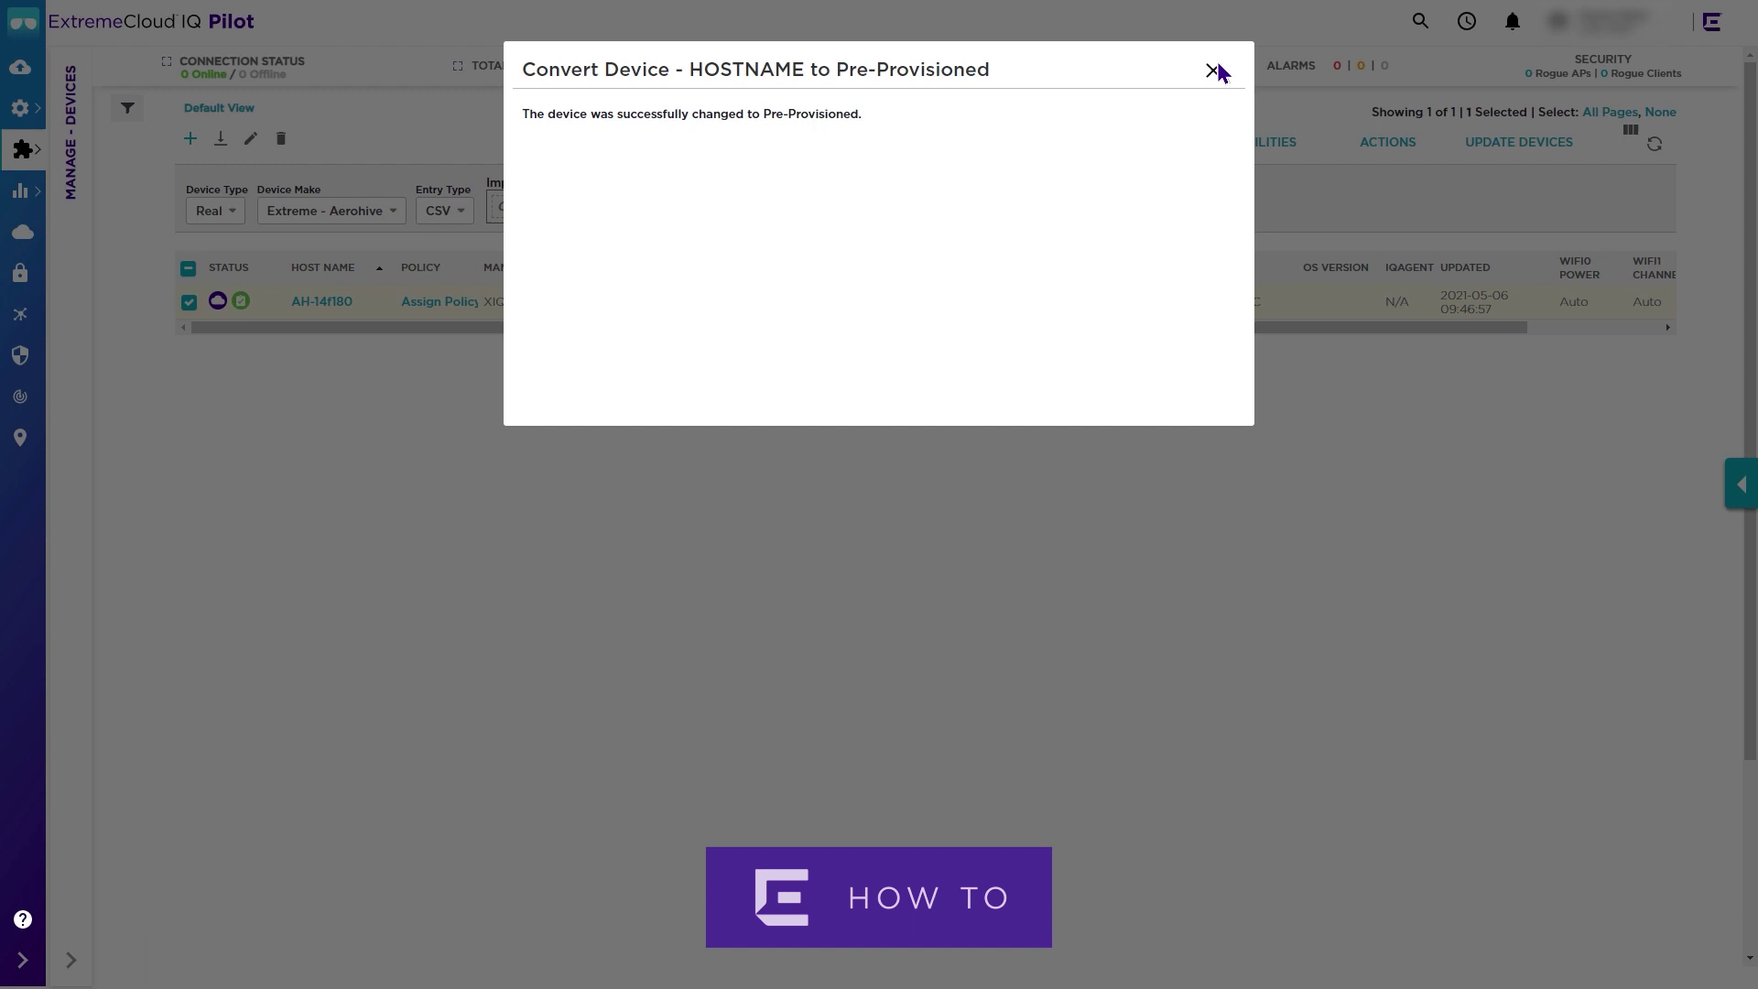
pyautogui.click(1213, 71)
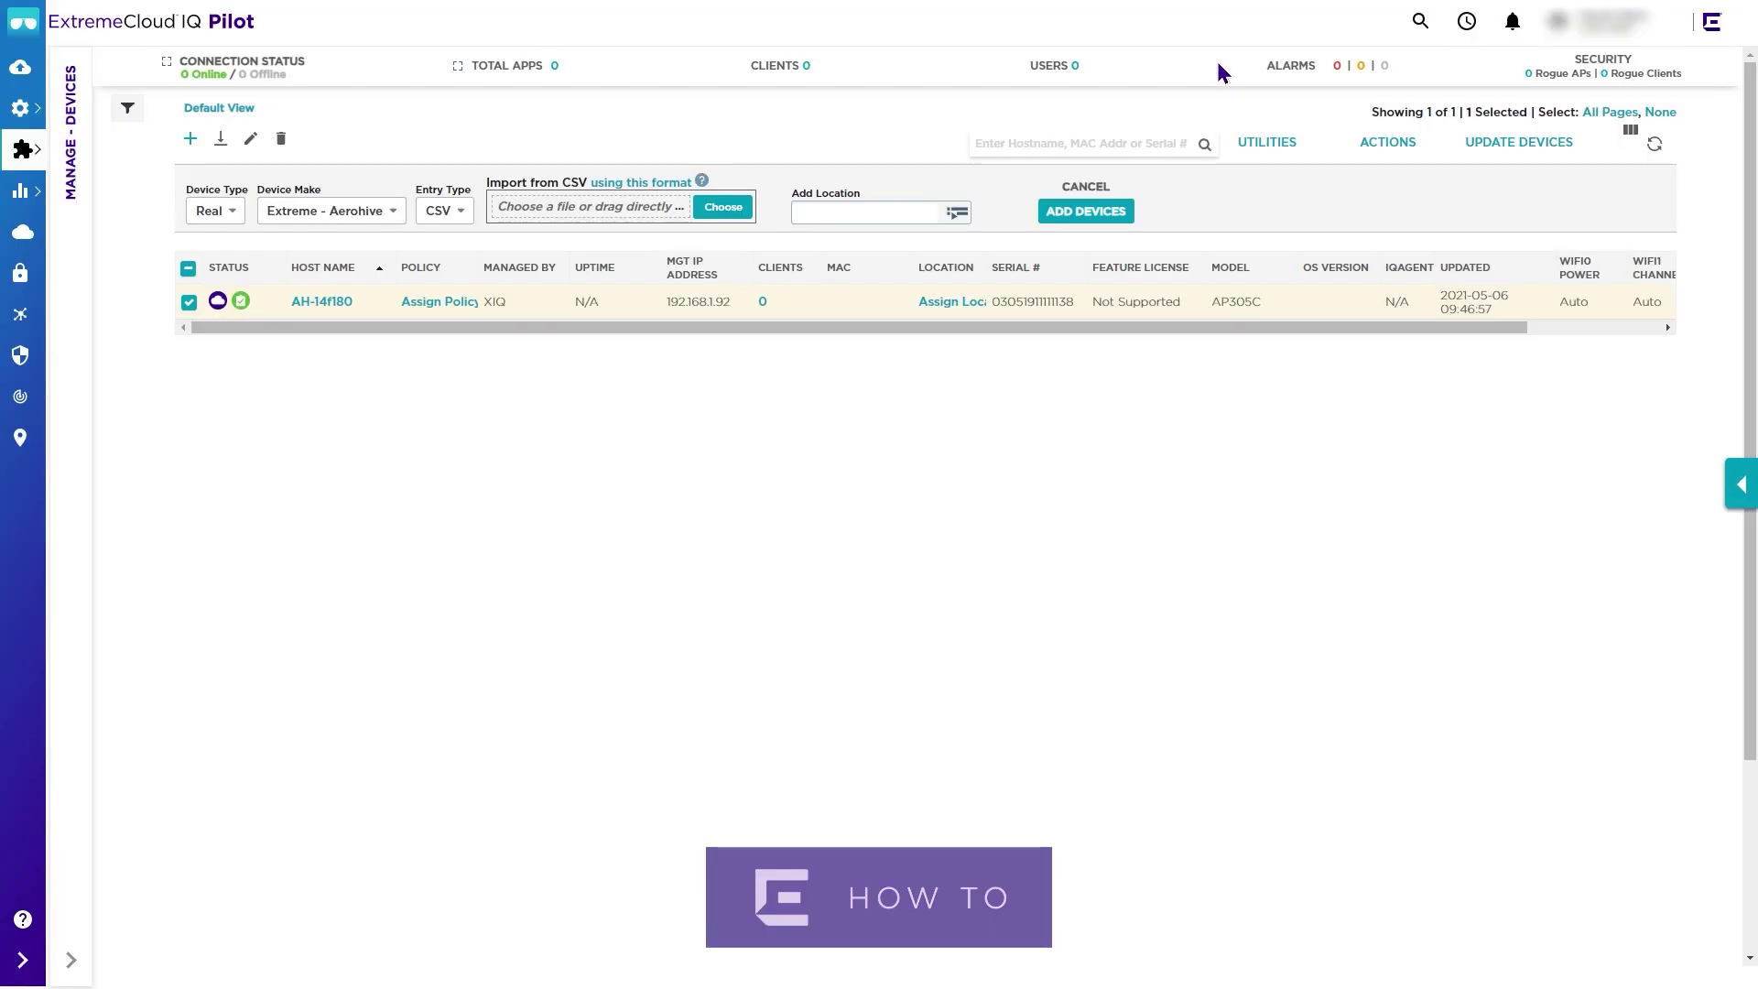
# - Assign Production deployment mode to AH-14f180 from the Actions menu
pyautogui.click(189, 303)
pyautogui.click(1388, 141)
pyautogui.moveTo(1373, 402)
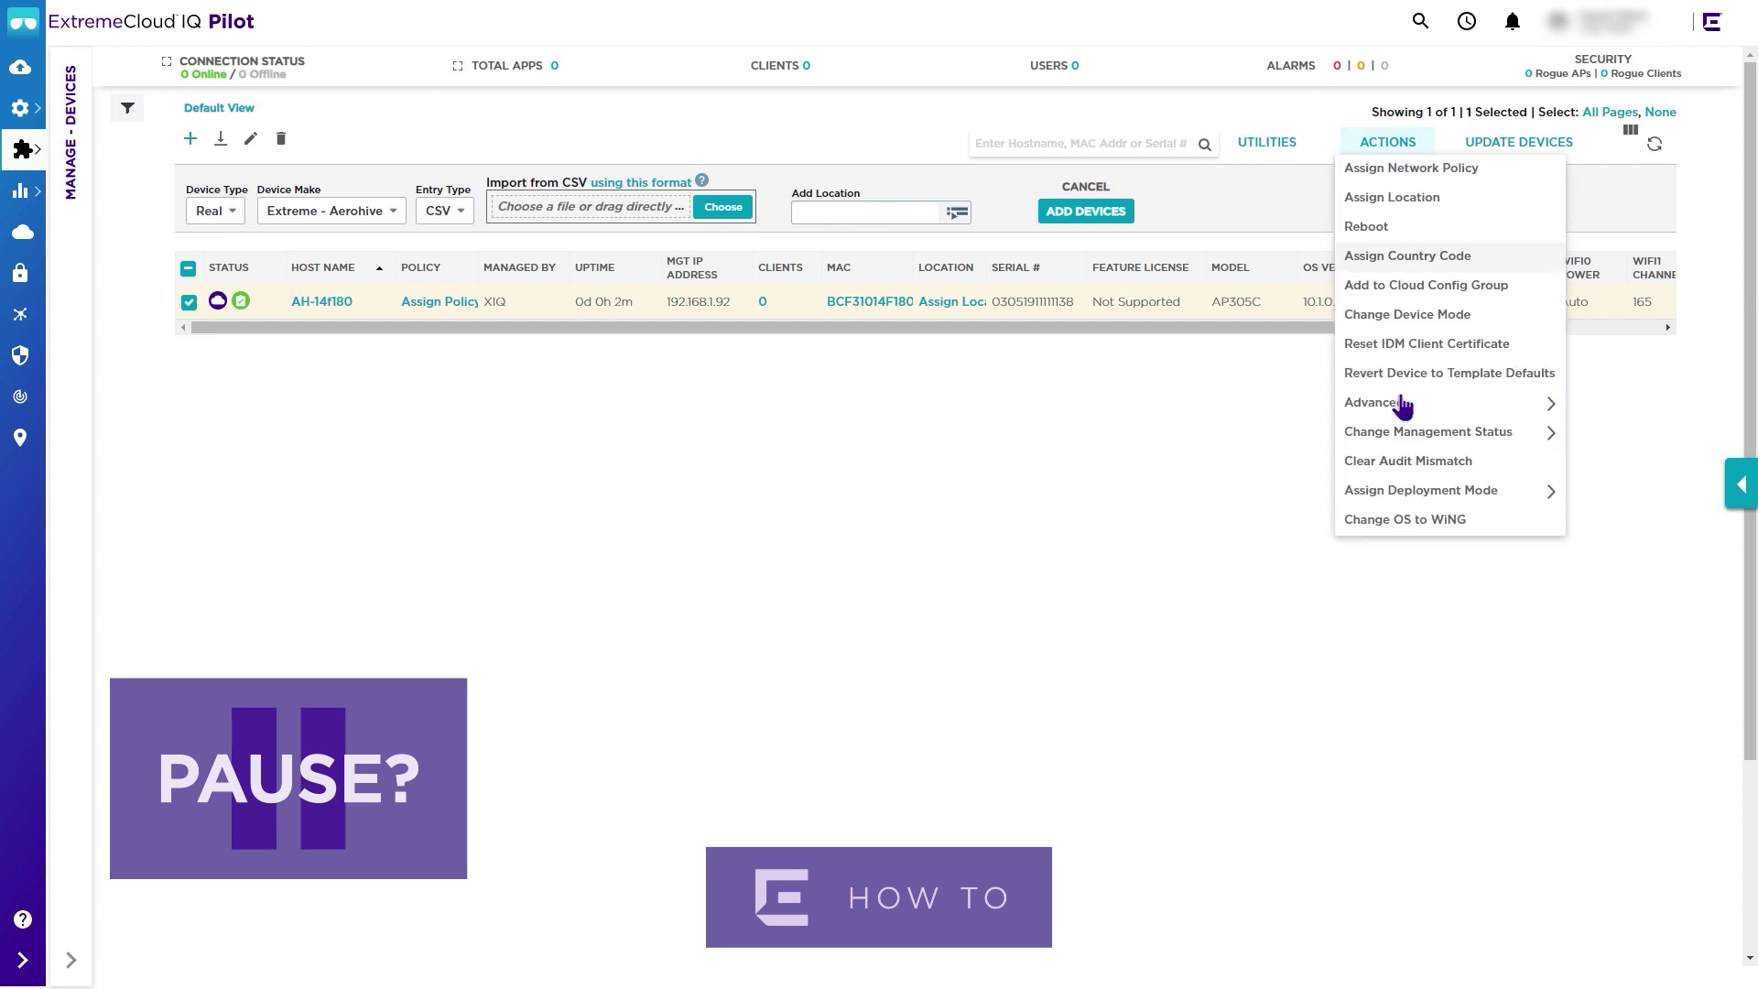
pyautogui.click(1212, 523)
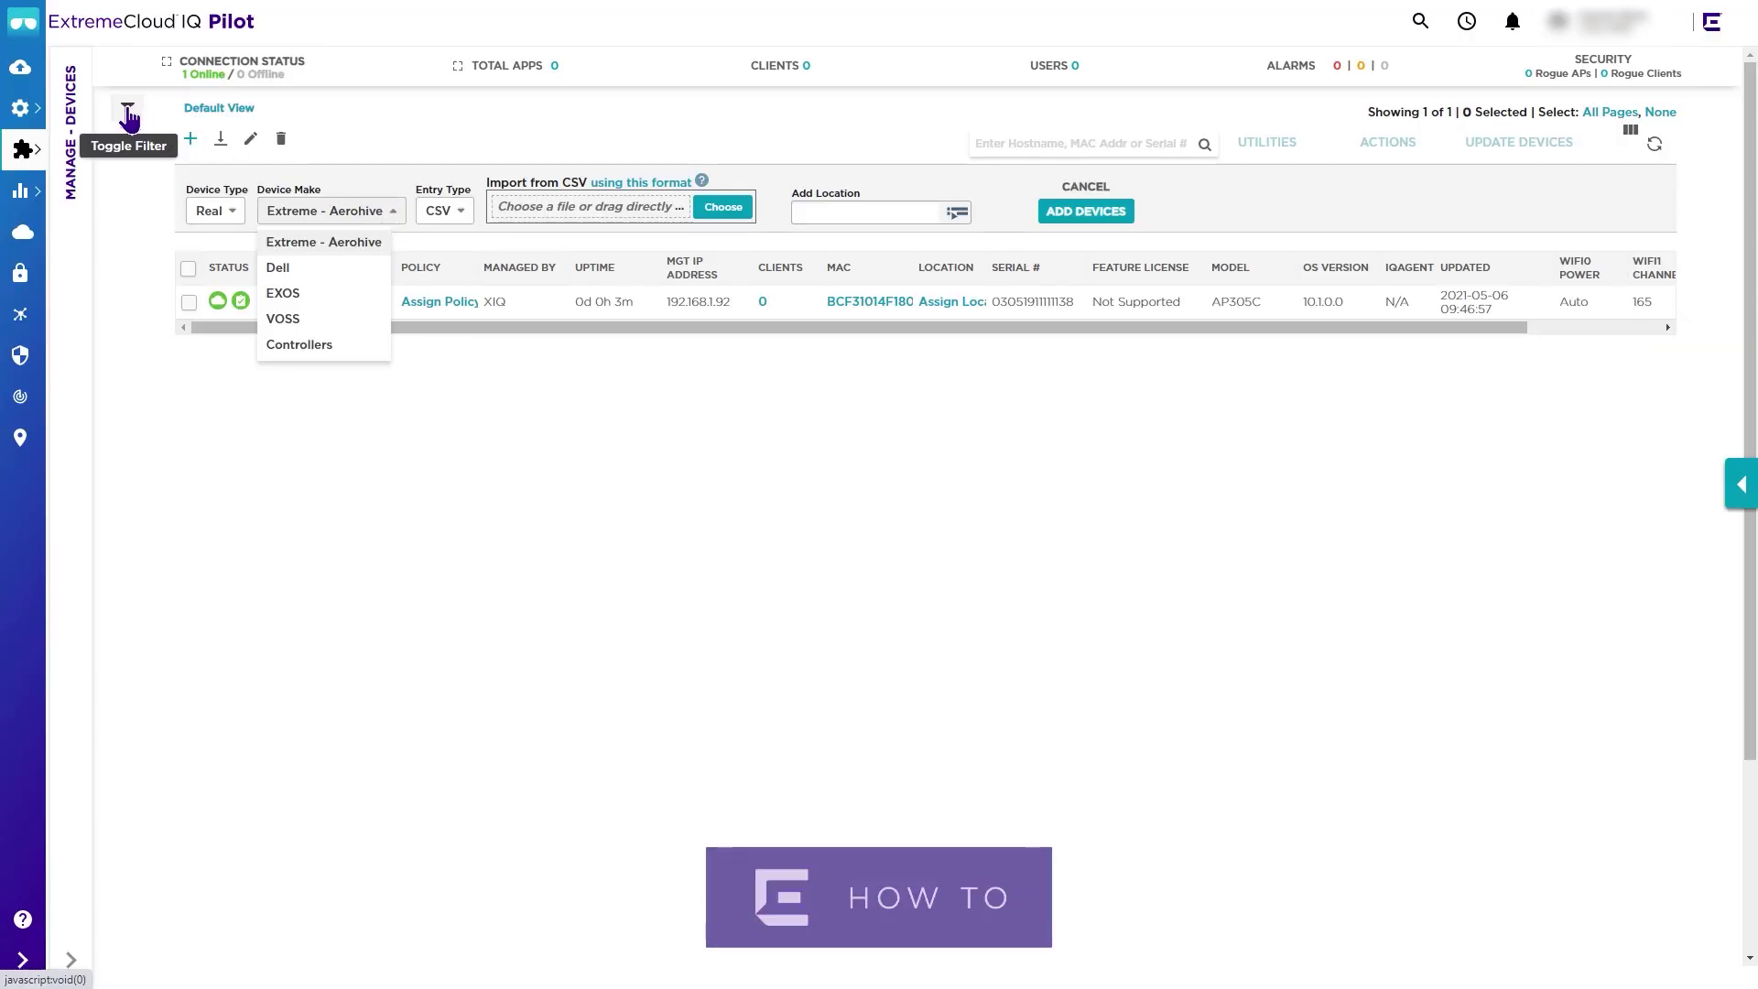
pyautogui.click(128, 110)
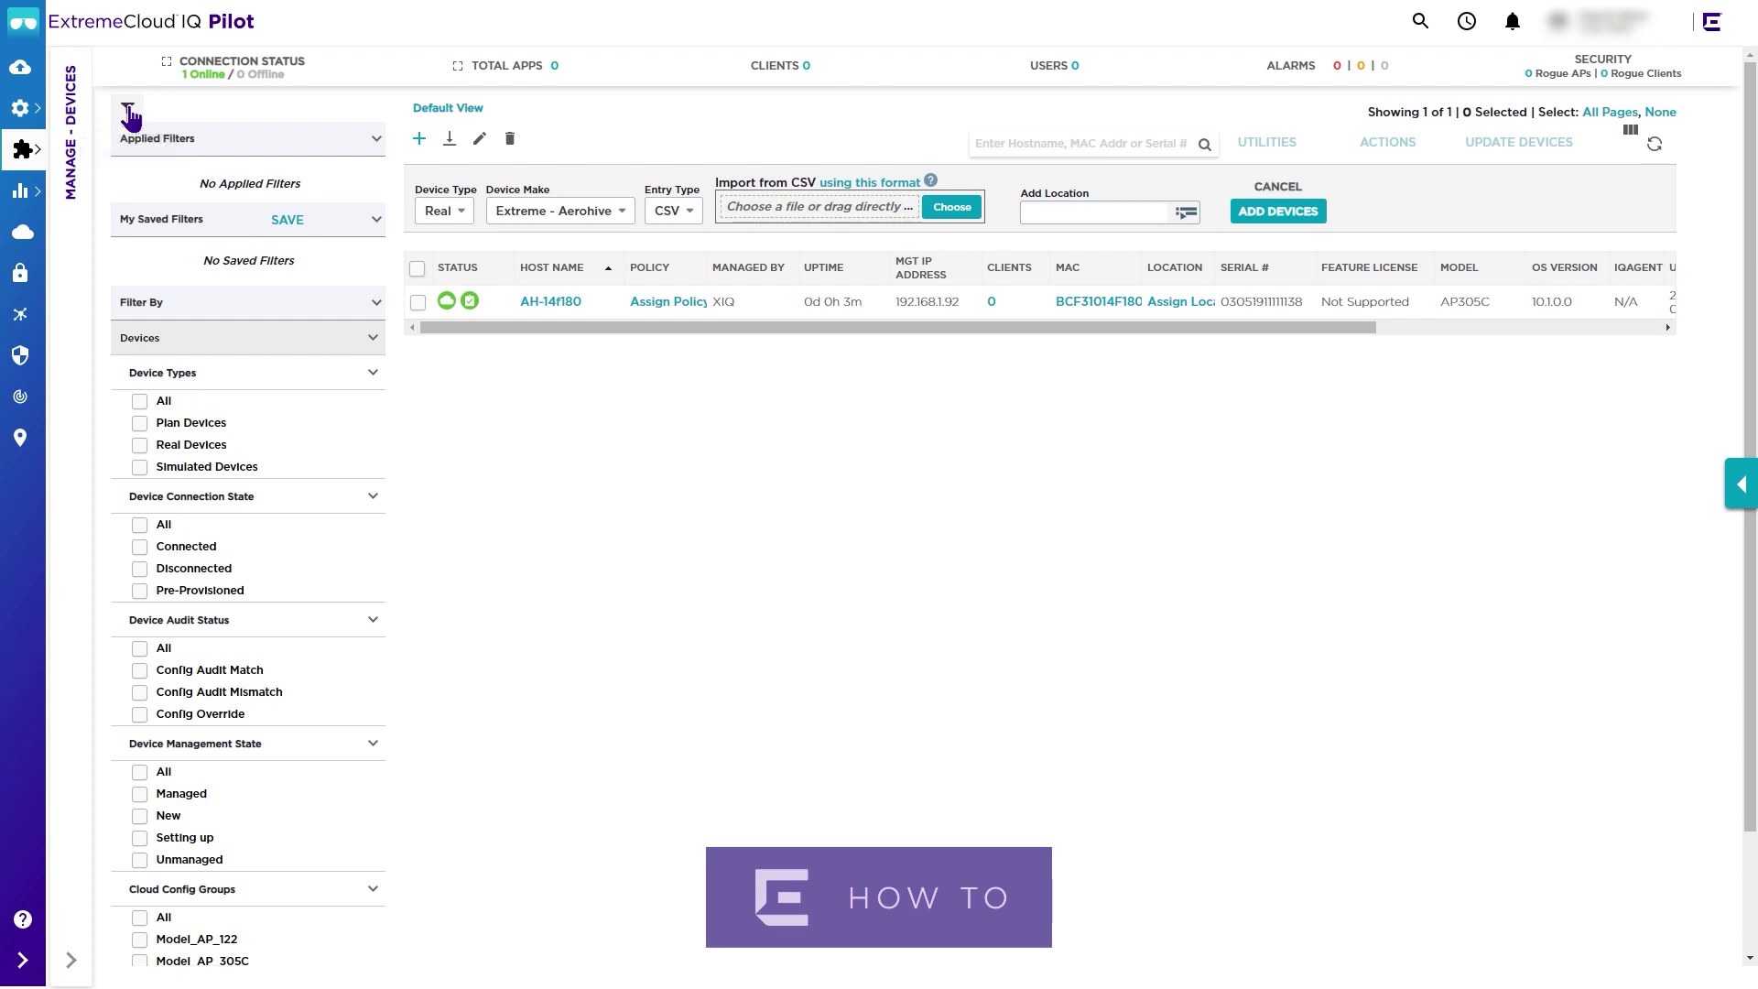
pyautogui.click(129, 114)
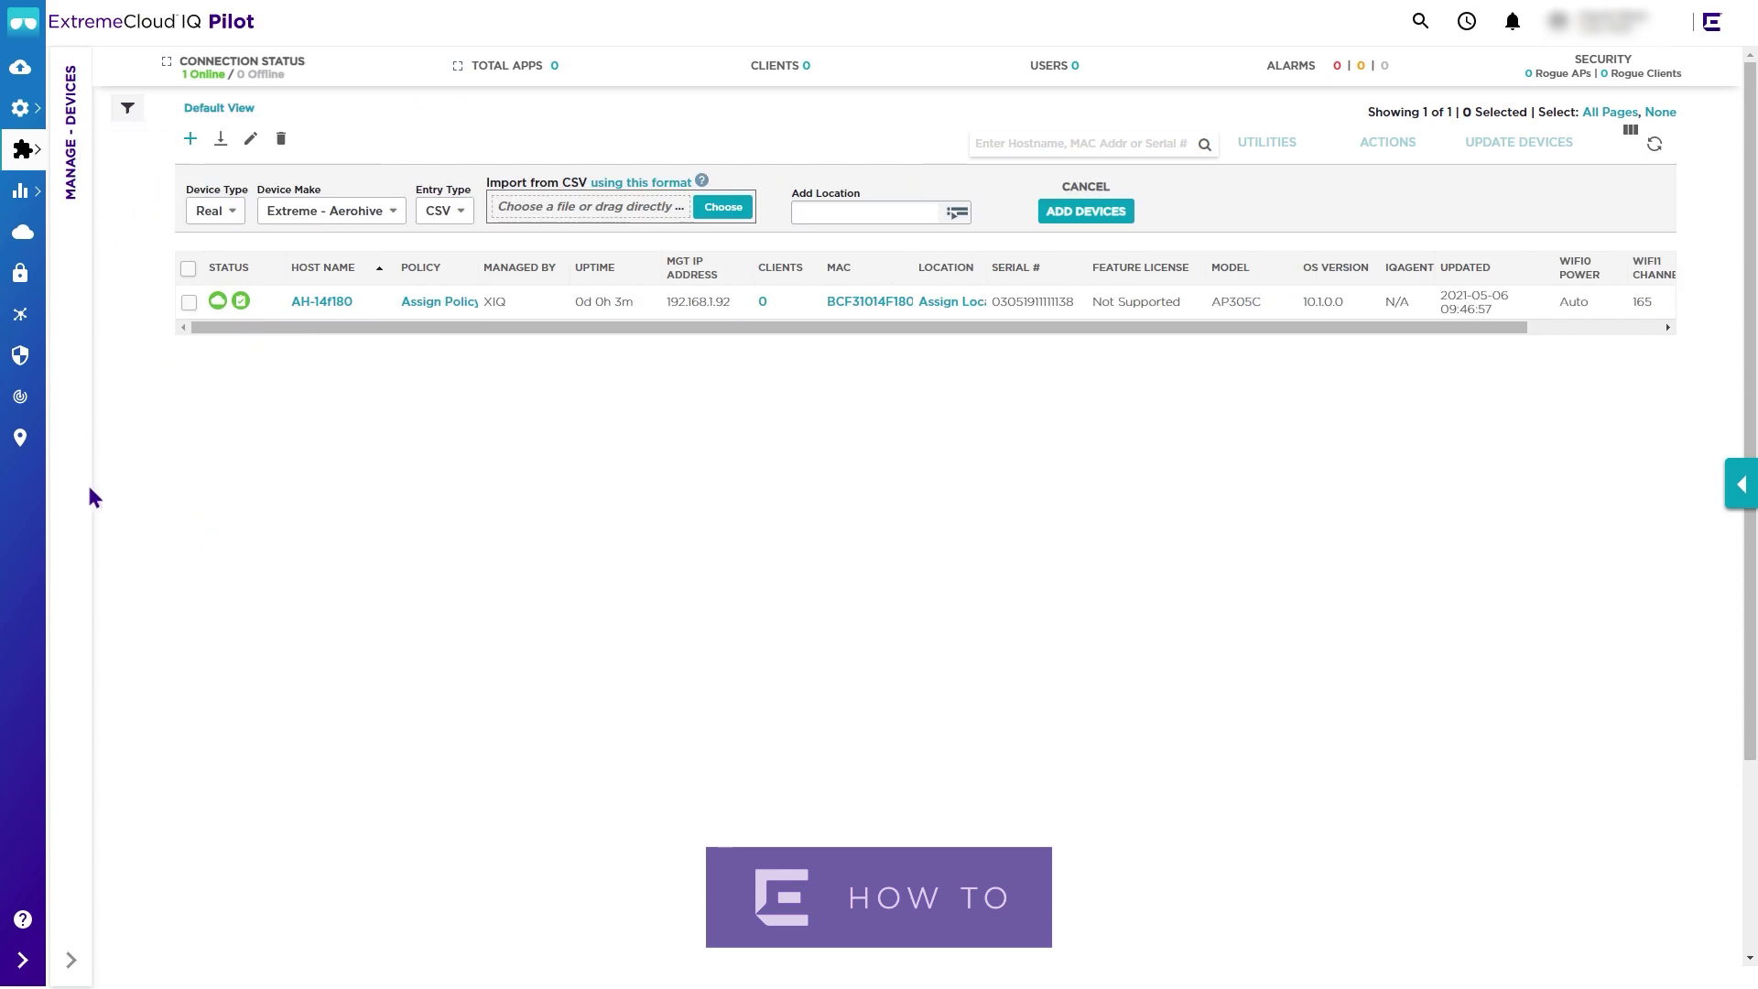